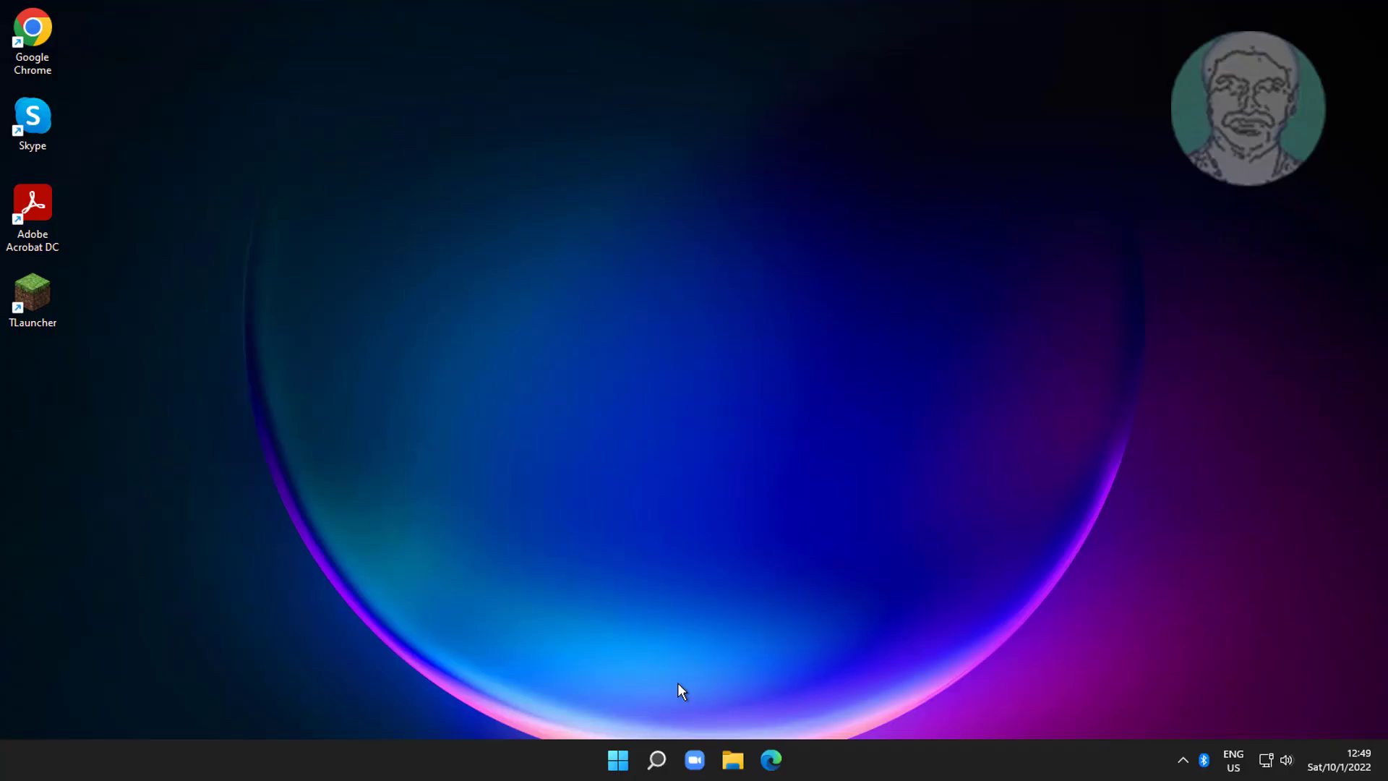
Search Windows for 'services' and launch the Services console from the results.
click(655, 759)
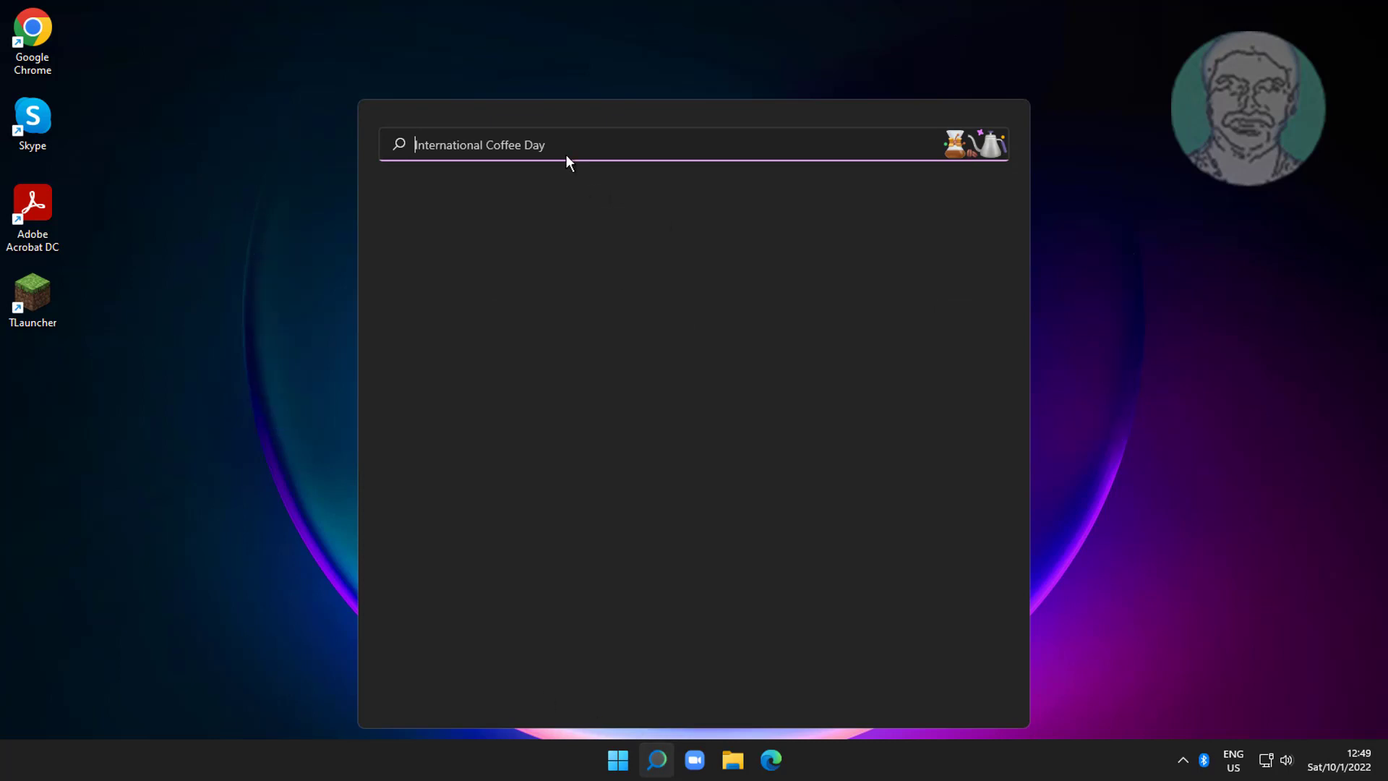
text(services)
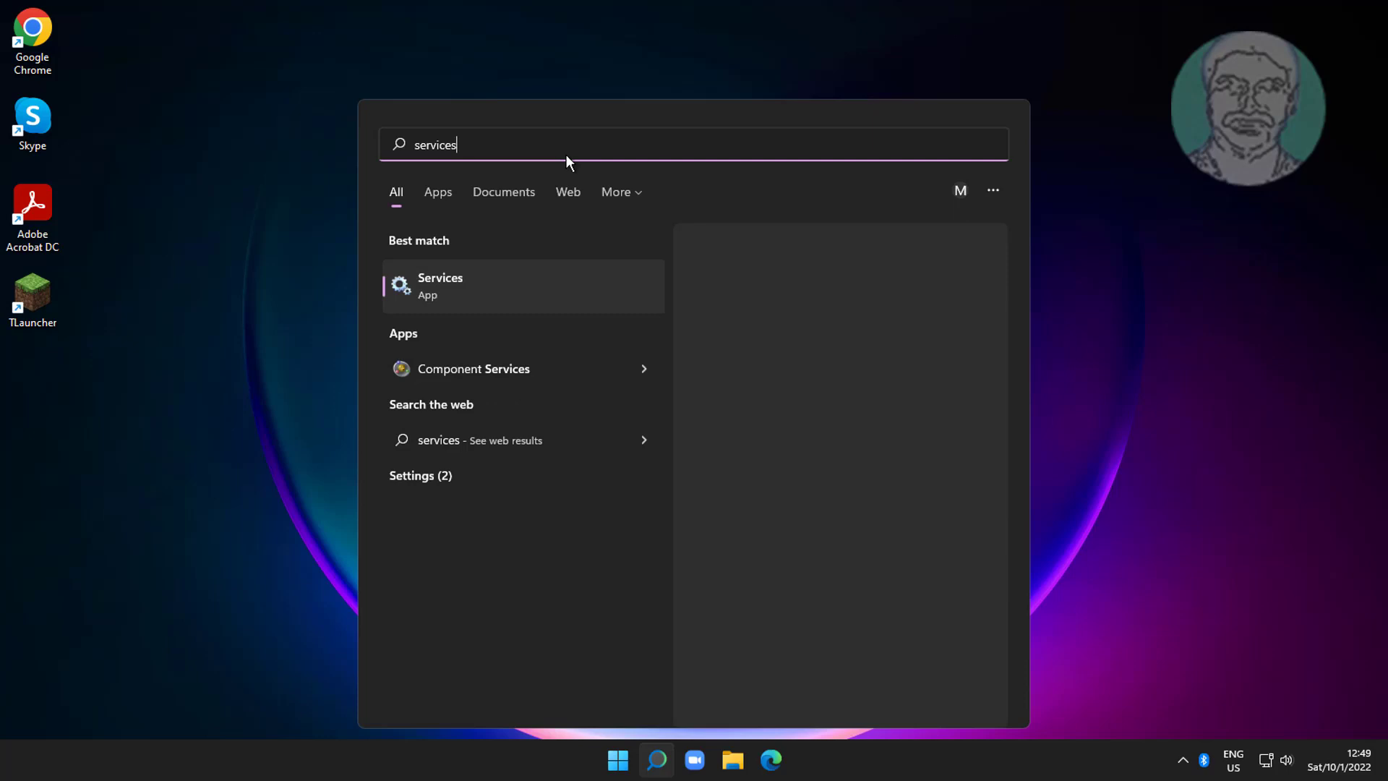
click(438, 283)
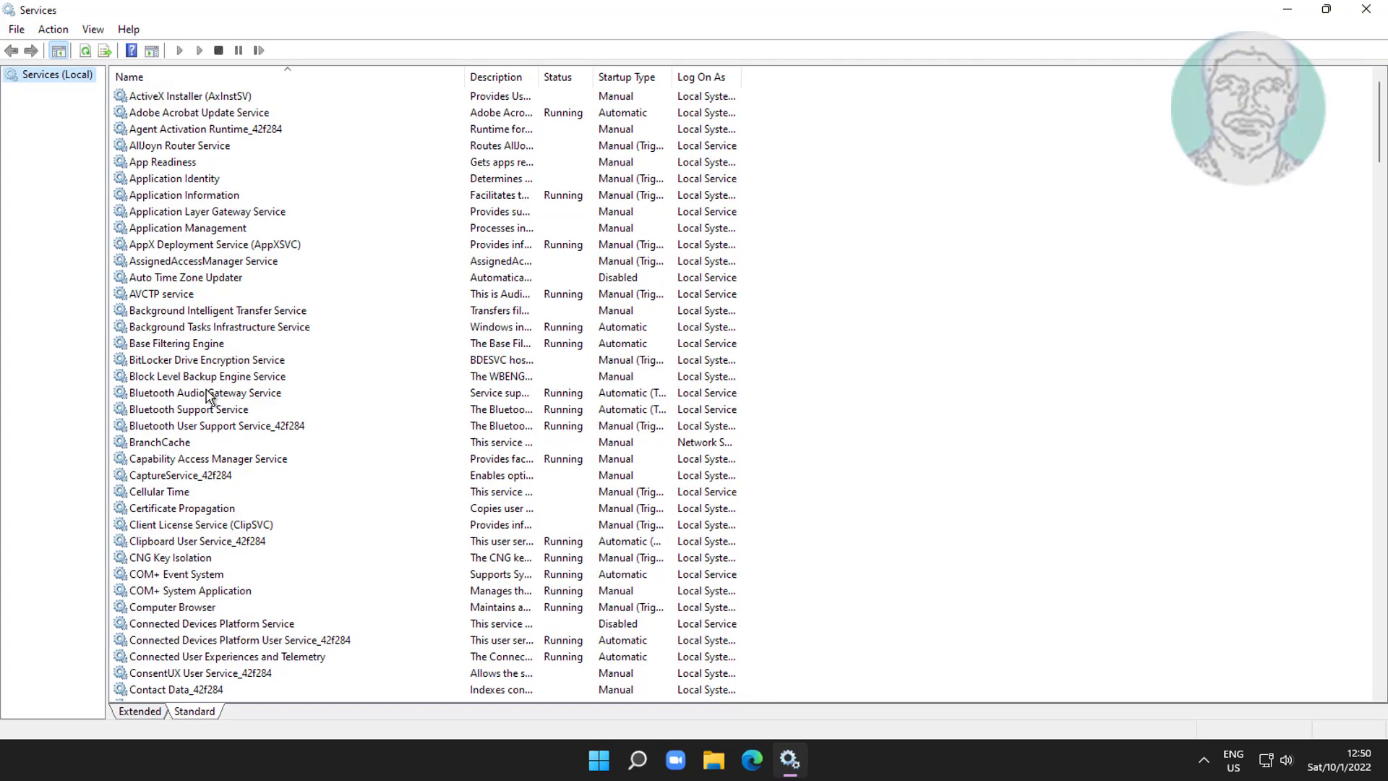
Set Bluetooth Support Service's startup type to Automatic and apply it.
click(196, 410)
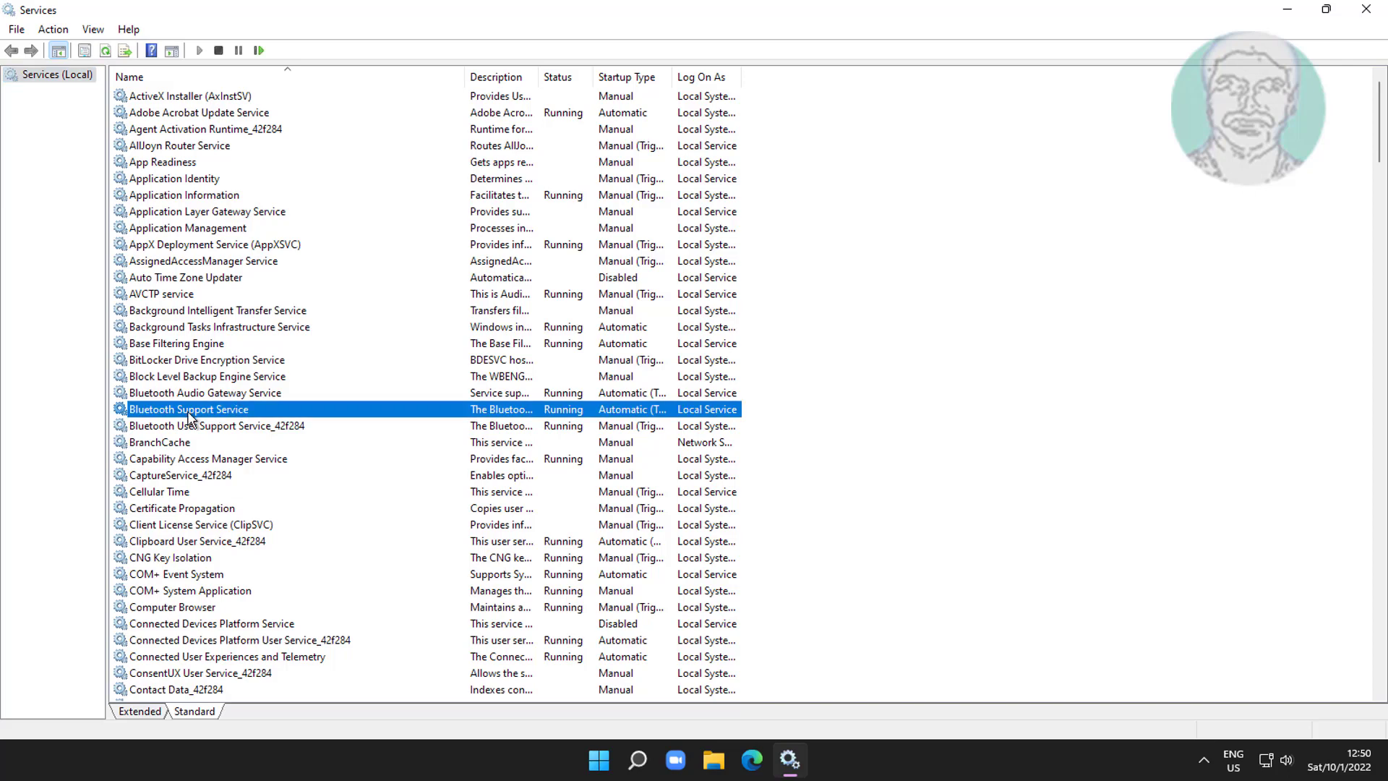
double_click(229, 410)
click(716, 358)
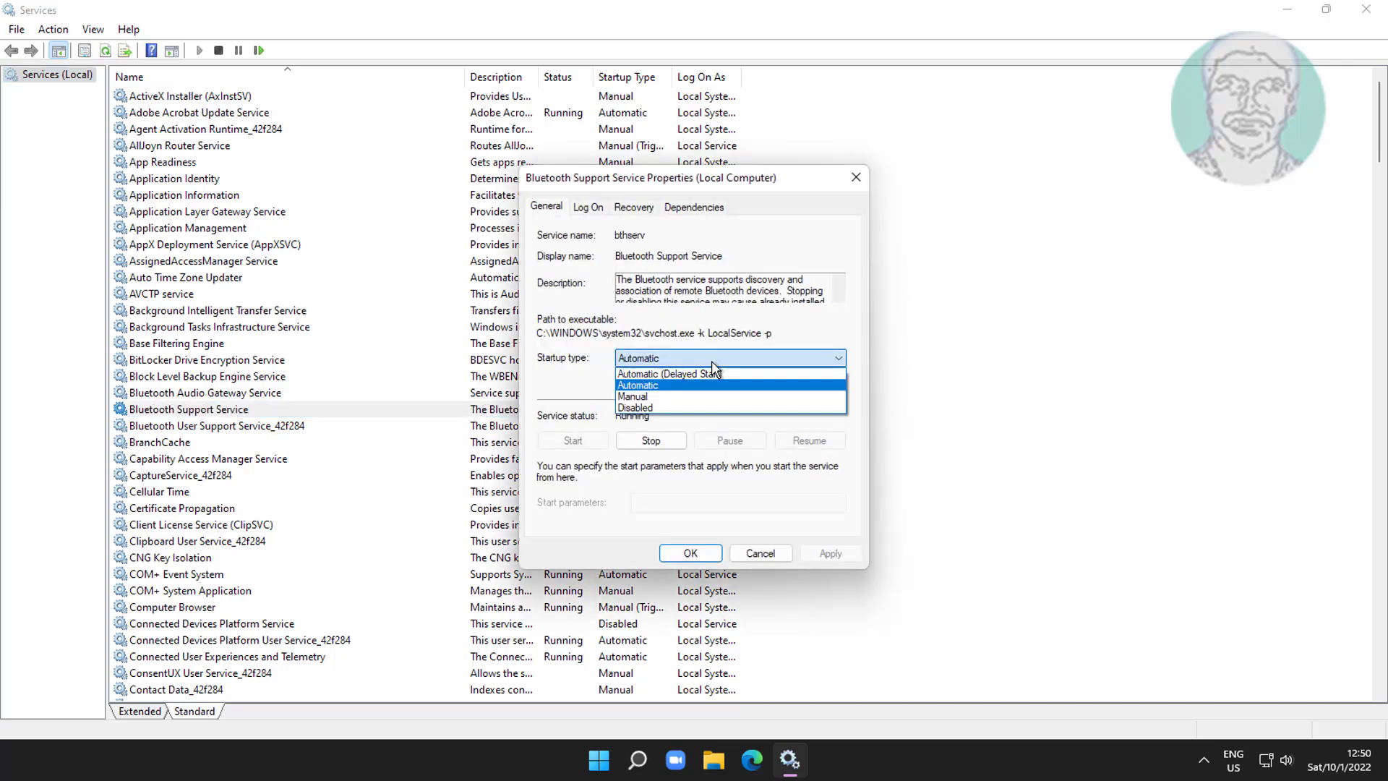
click(673, 384)
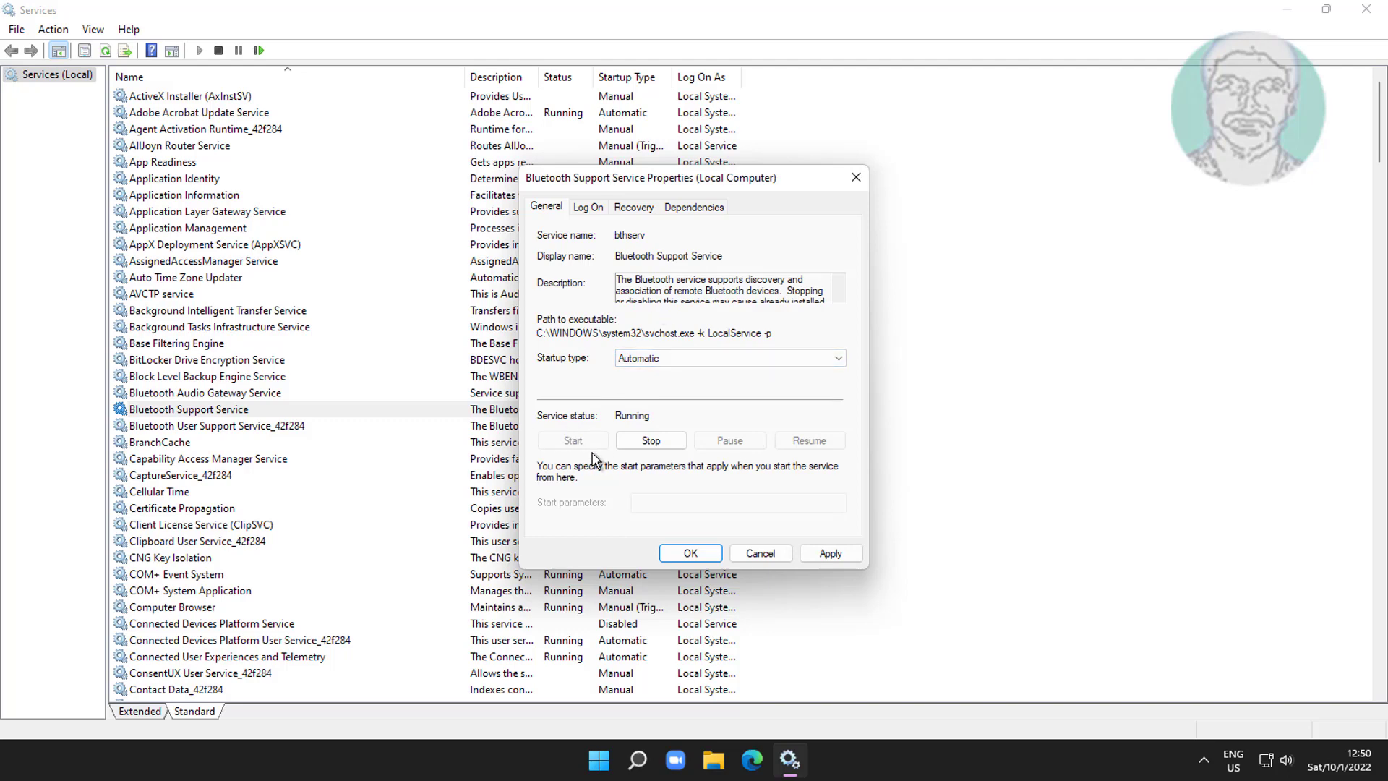
click(830, 553)
click(691, 553)
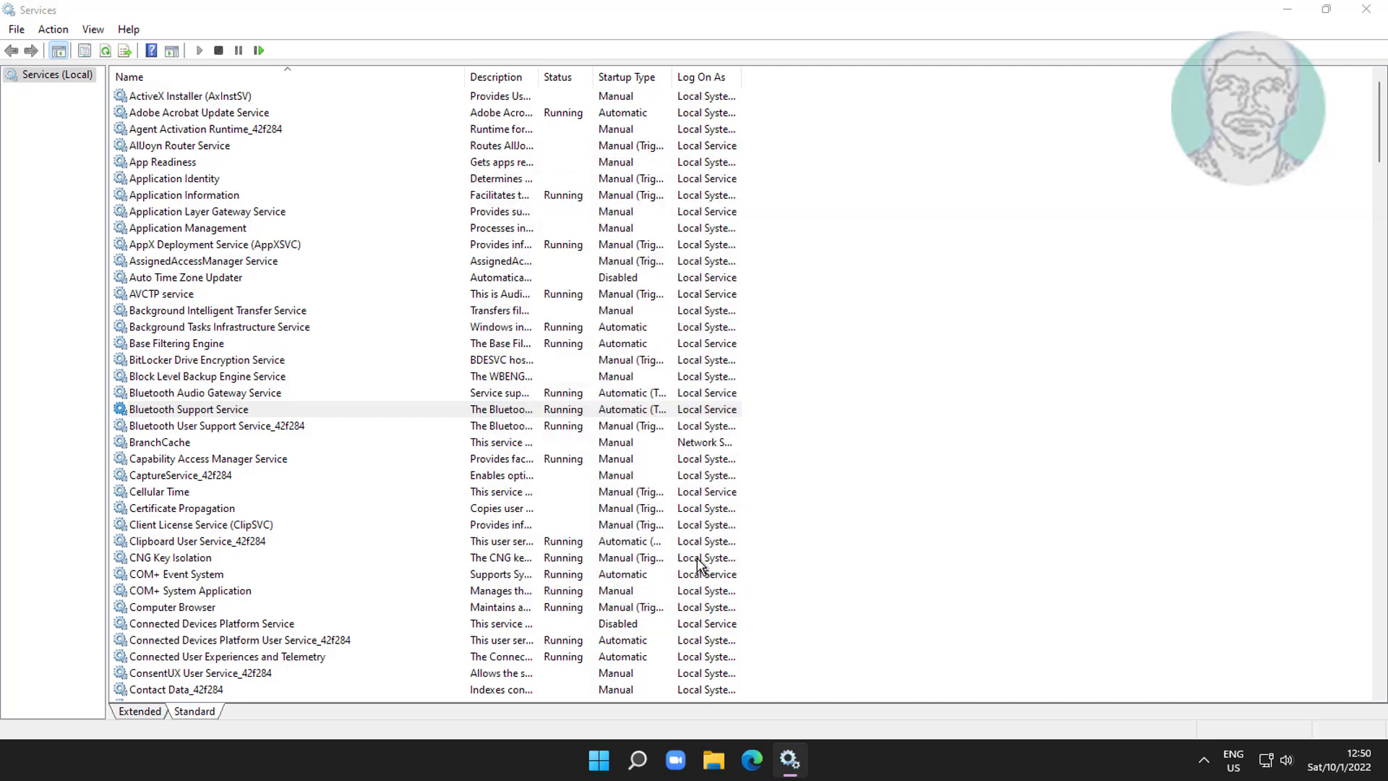
Restart Bluetooth Support Service together with its dependent Bluetooth User Support Service.
click(189, 410)
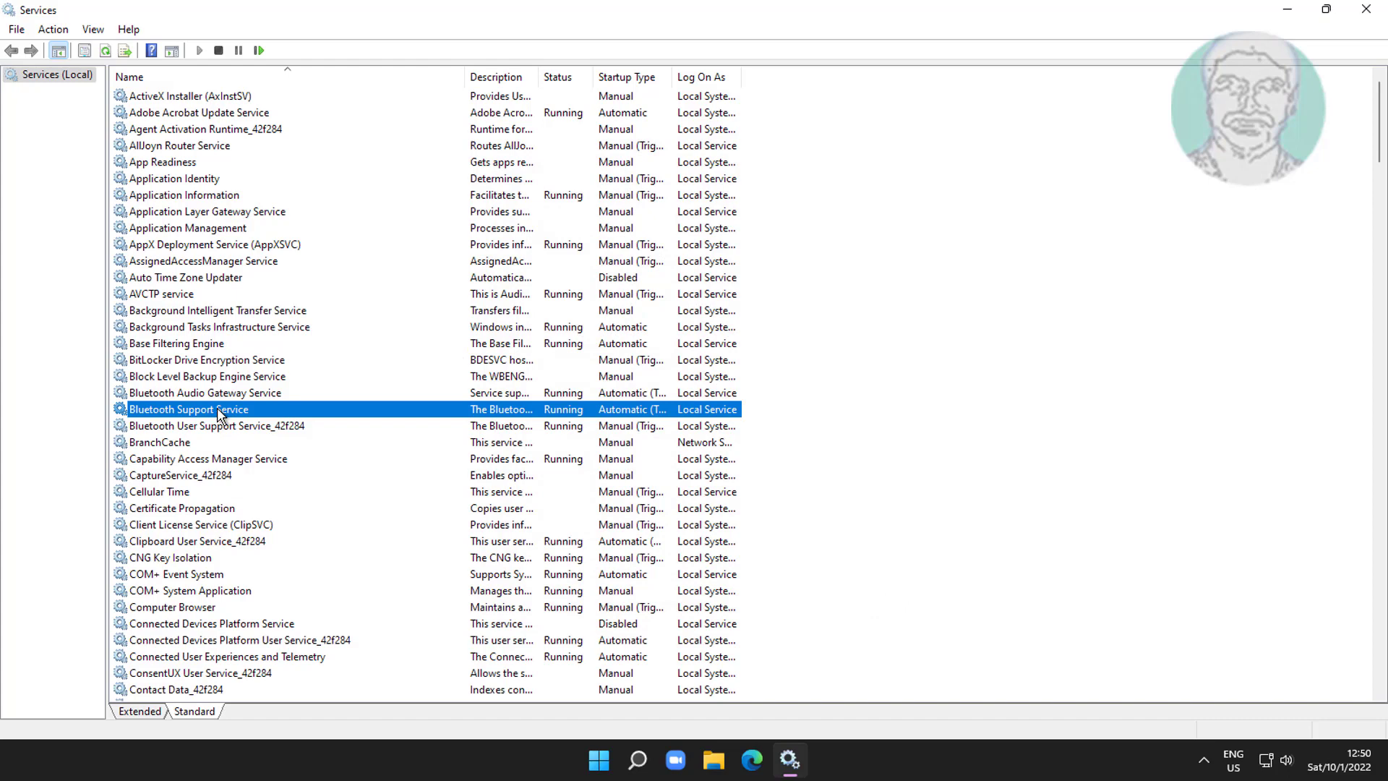
click(258, 50)
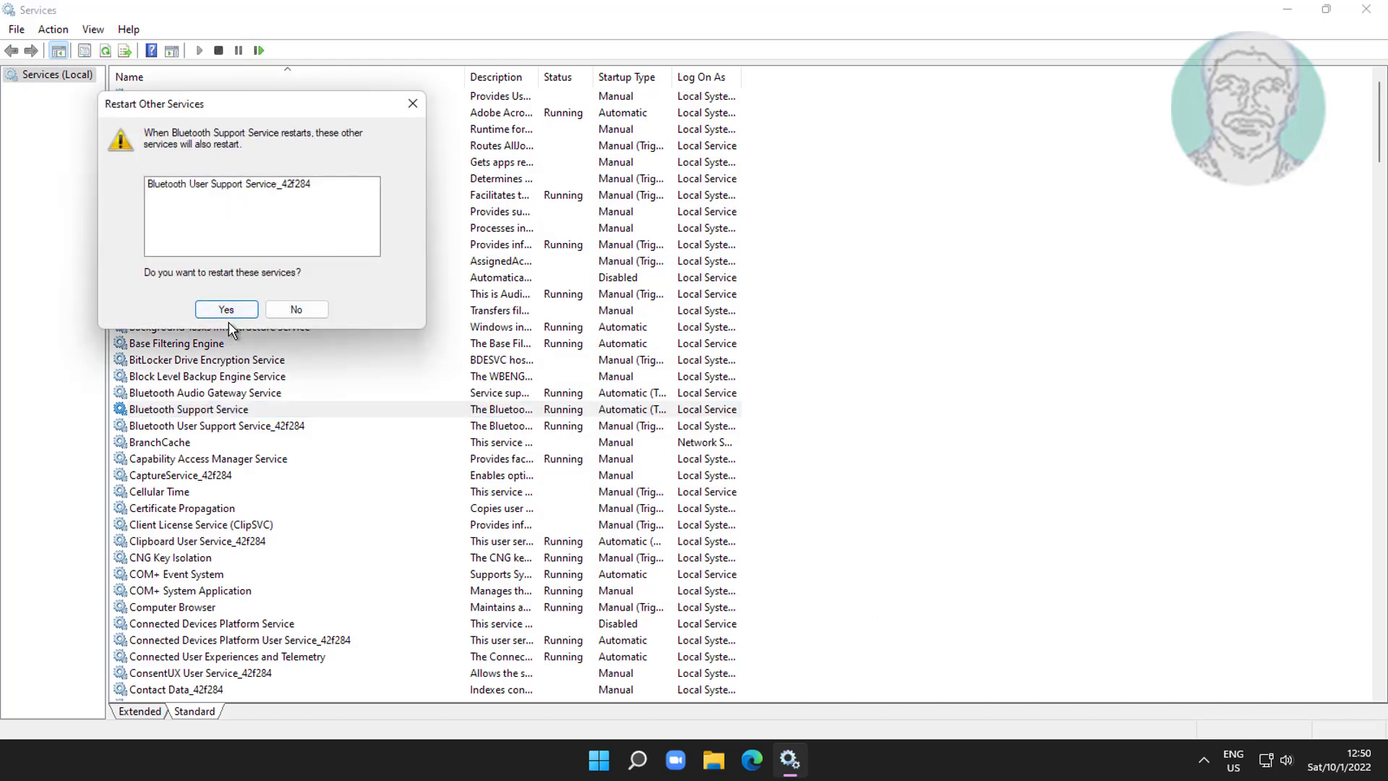
click(227, 310)
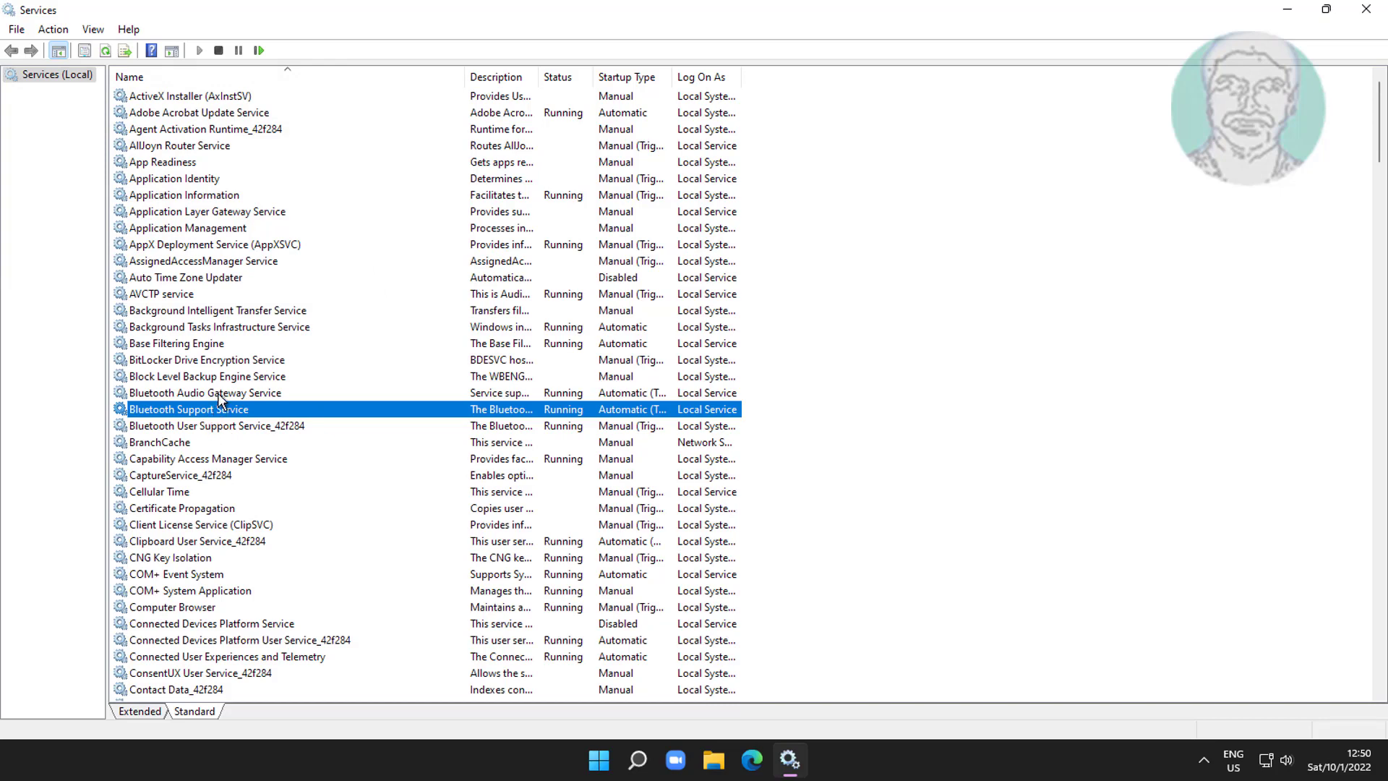
Check that Bluetooth Audio Gateway and Bluetooth User Support services are running, then close Services.
click(220, 394)
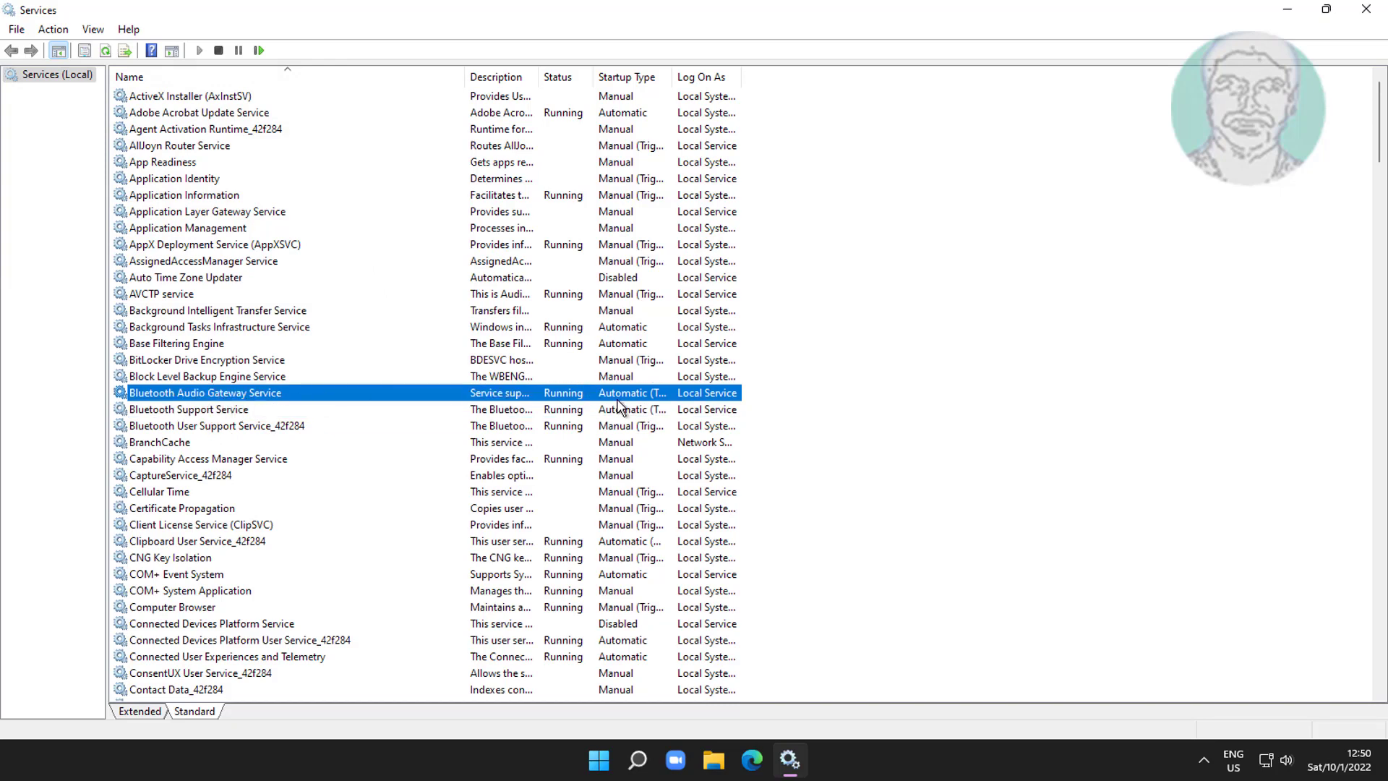
click(279, 427)
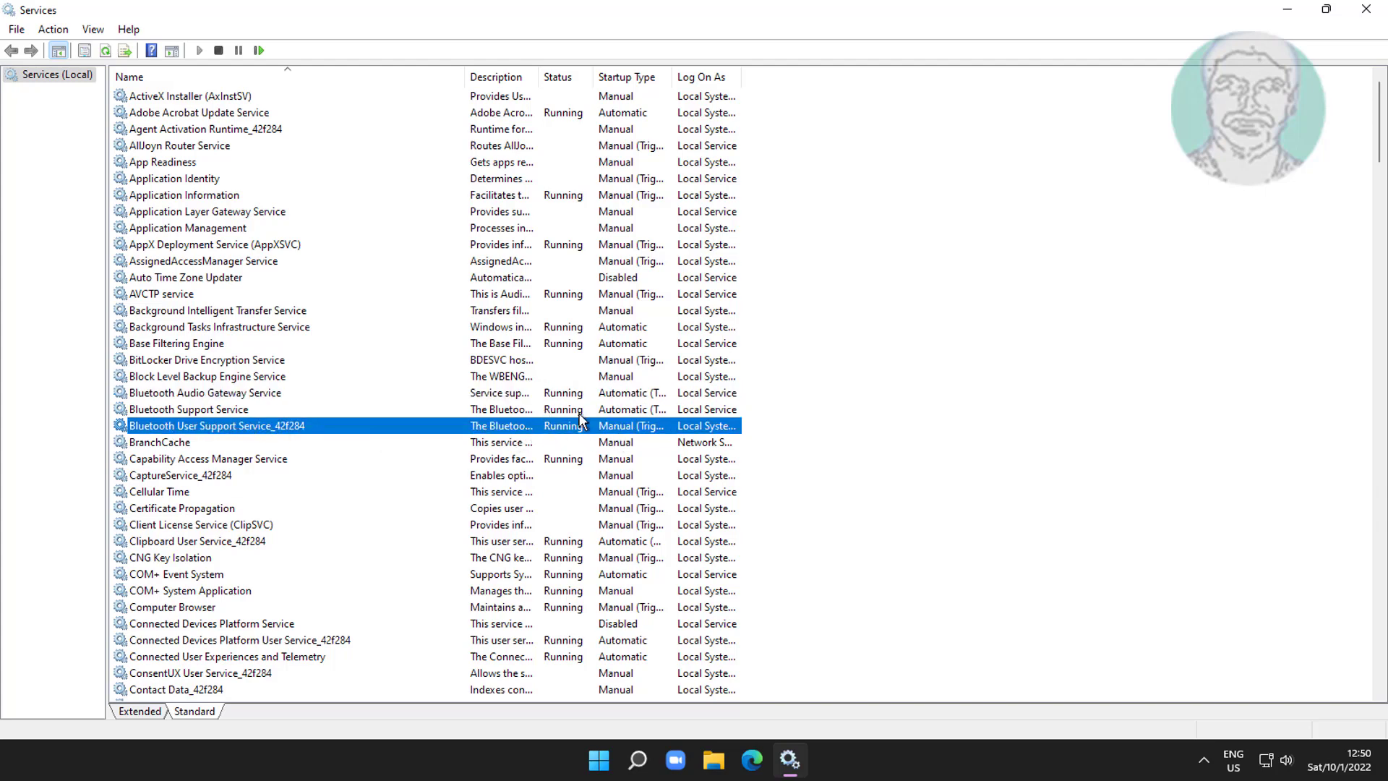
click(1365, 10)
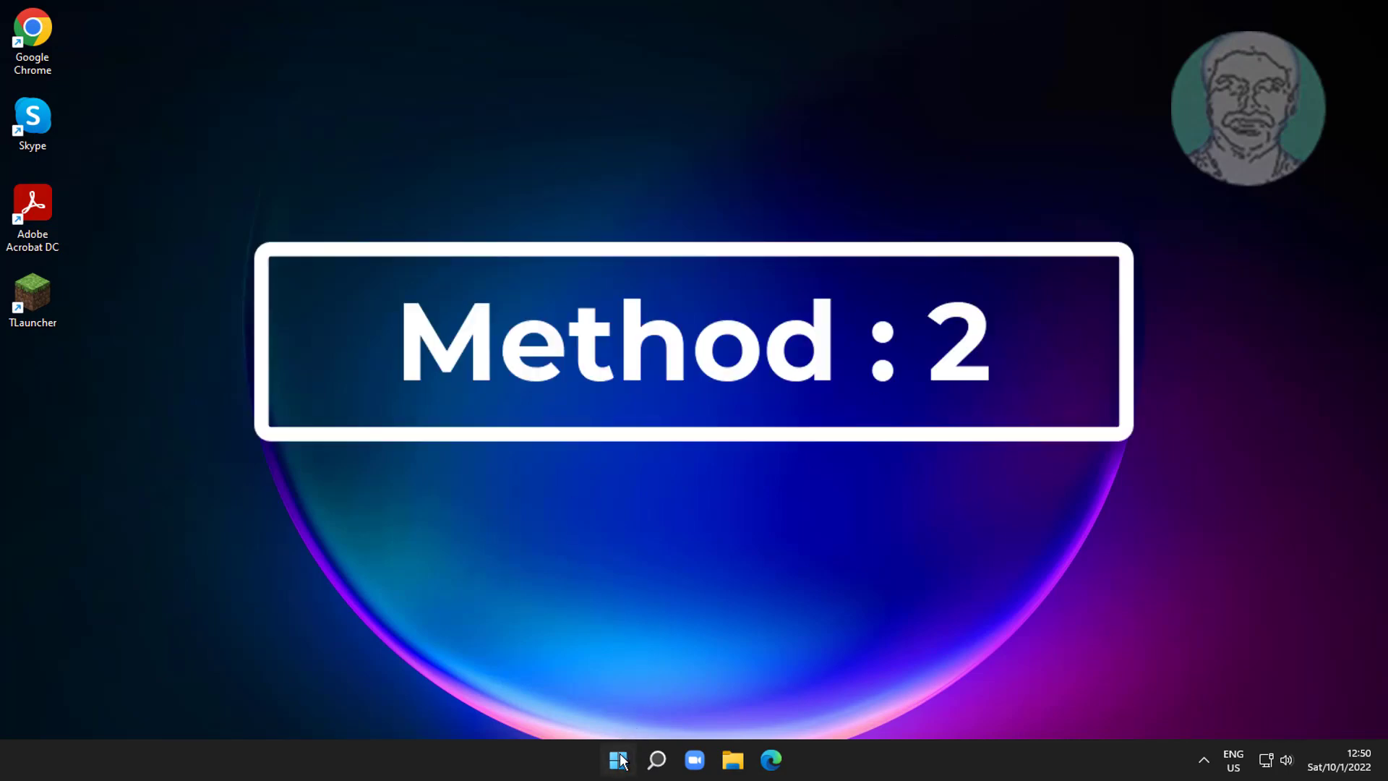
Launch Device Manager from the Start button's right-click menu.
right_click(619, 760)
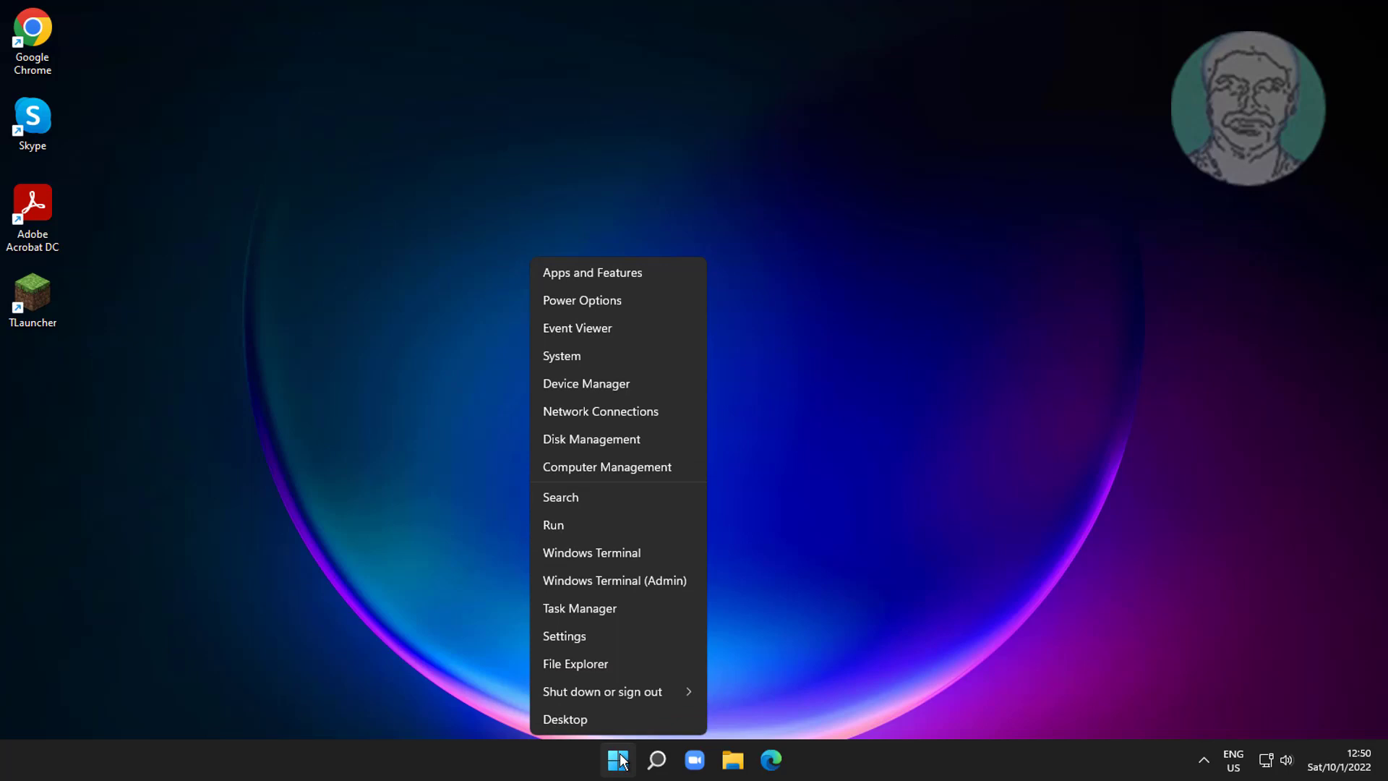
click(619, 385)
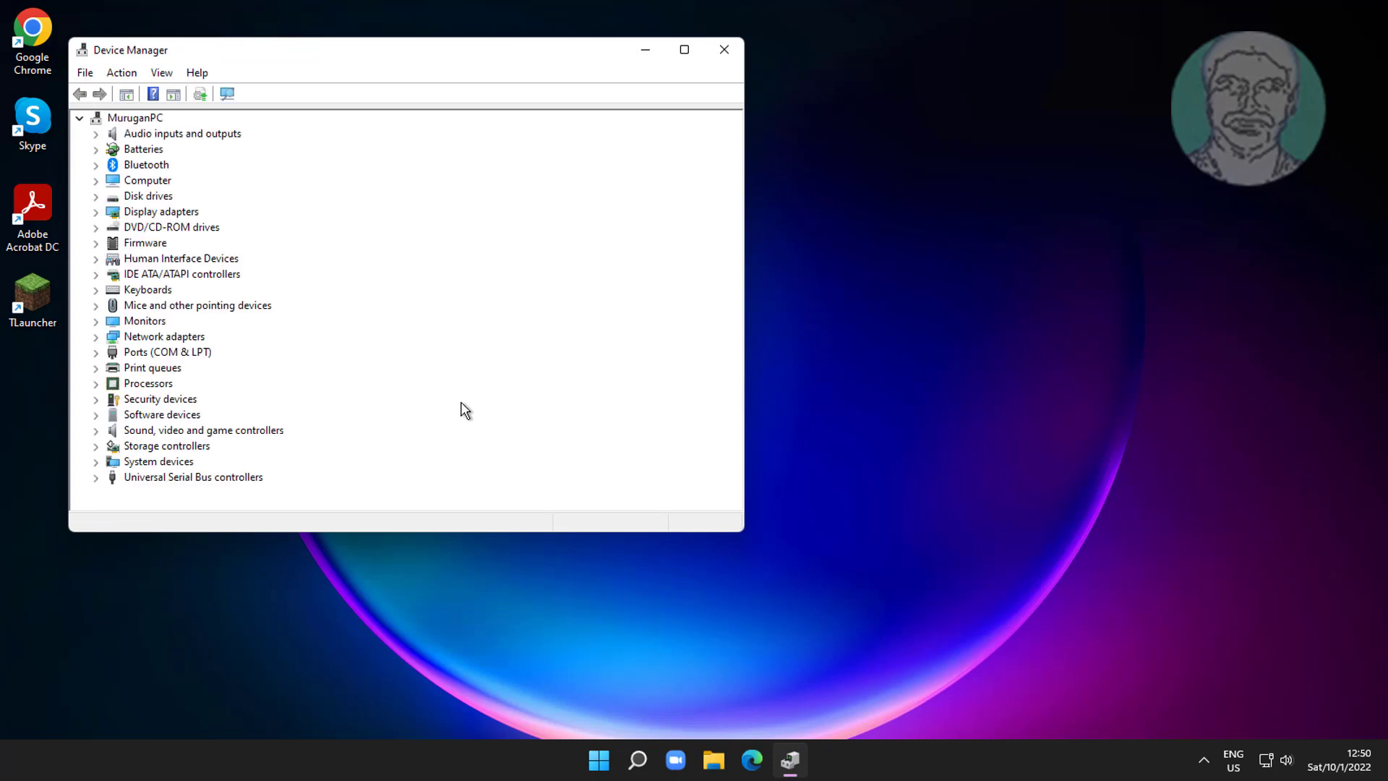
Expand the Bluetooth category and uninstall Microsoft Bluetooth LE Enumerator.
click(113, 165)
click(96, 164)
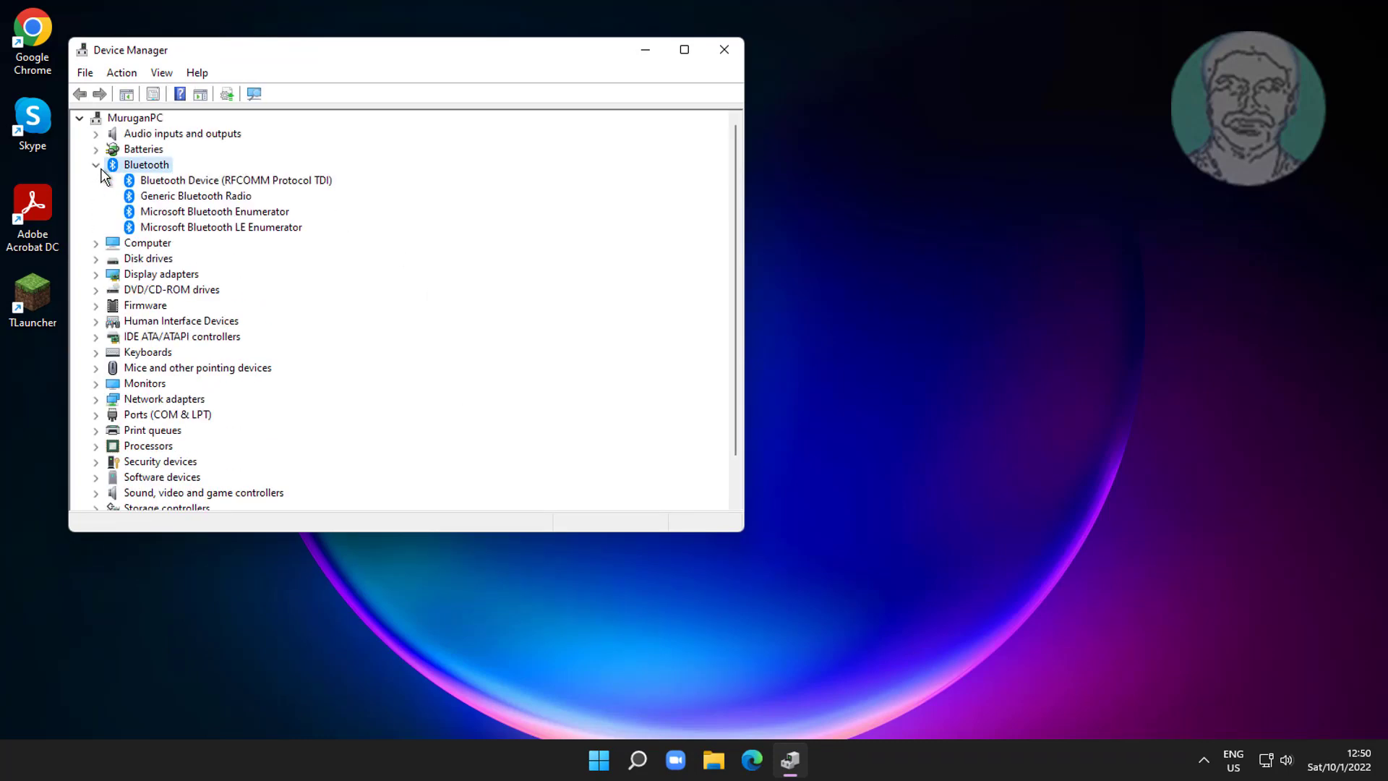
right_click(261, 230)
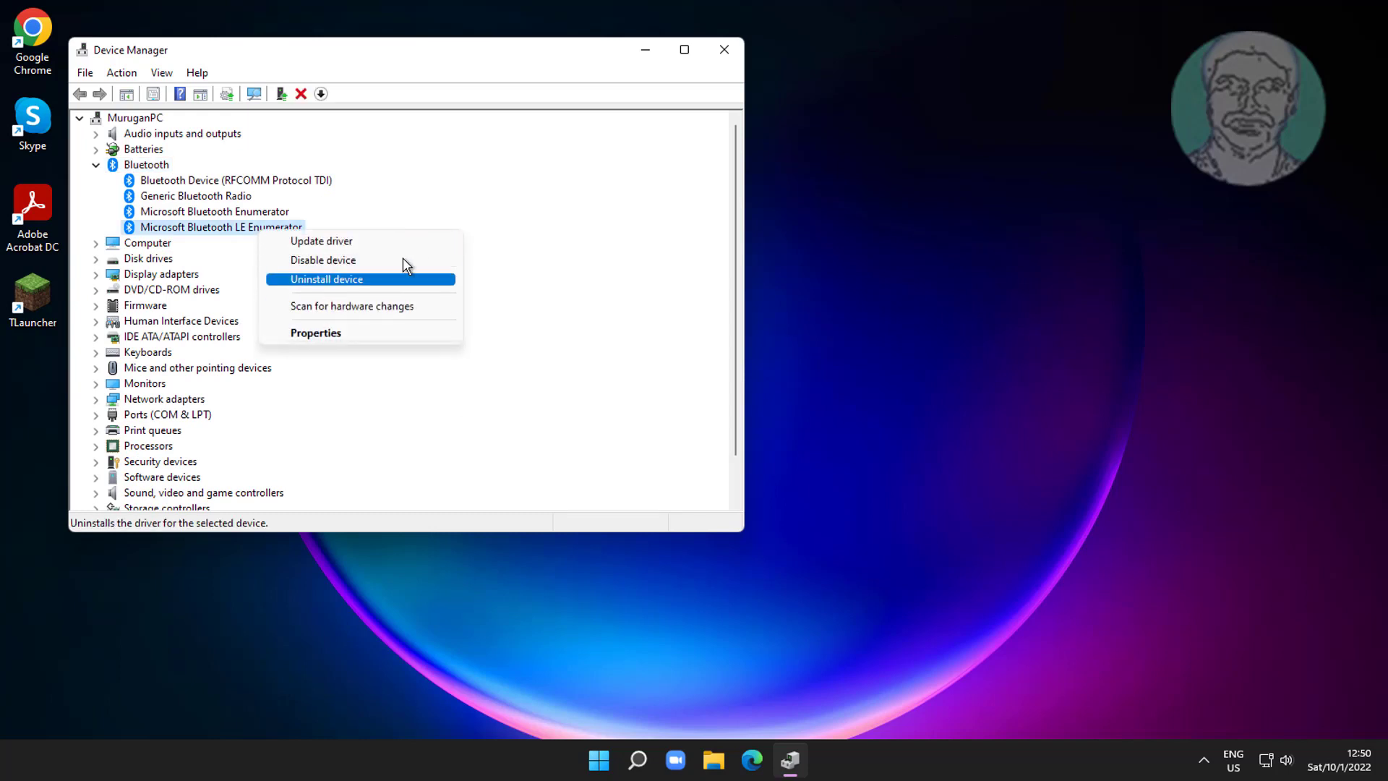
click(375, 281)
click(725, 441)
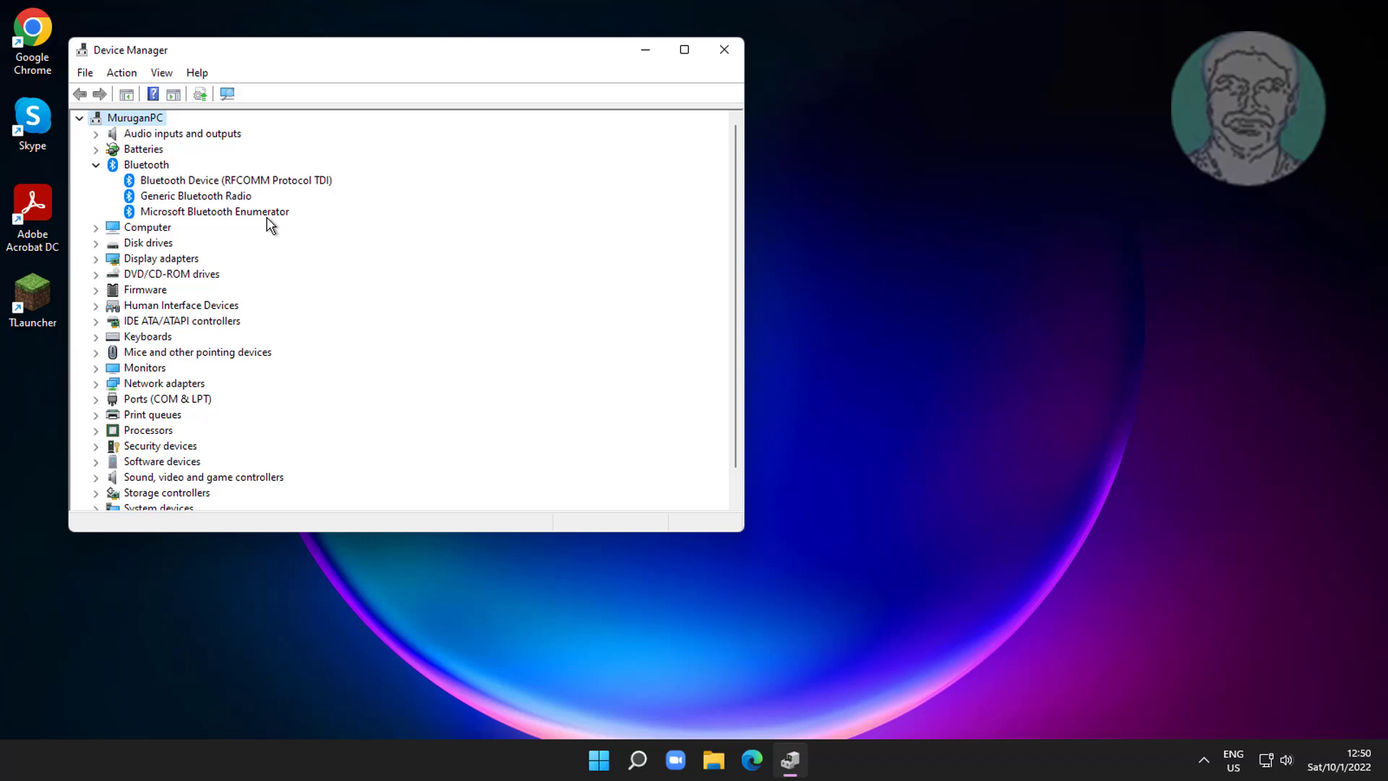
Uninstall Microsoft Bluetooth Enumerator and Generic Bluetooth Radio.
click(216, 212)
right_click(286, 222)
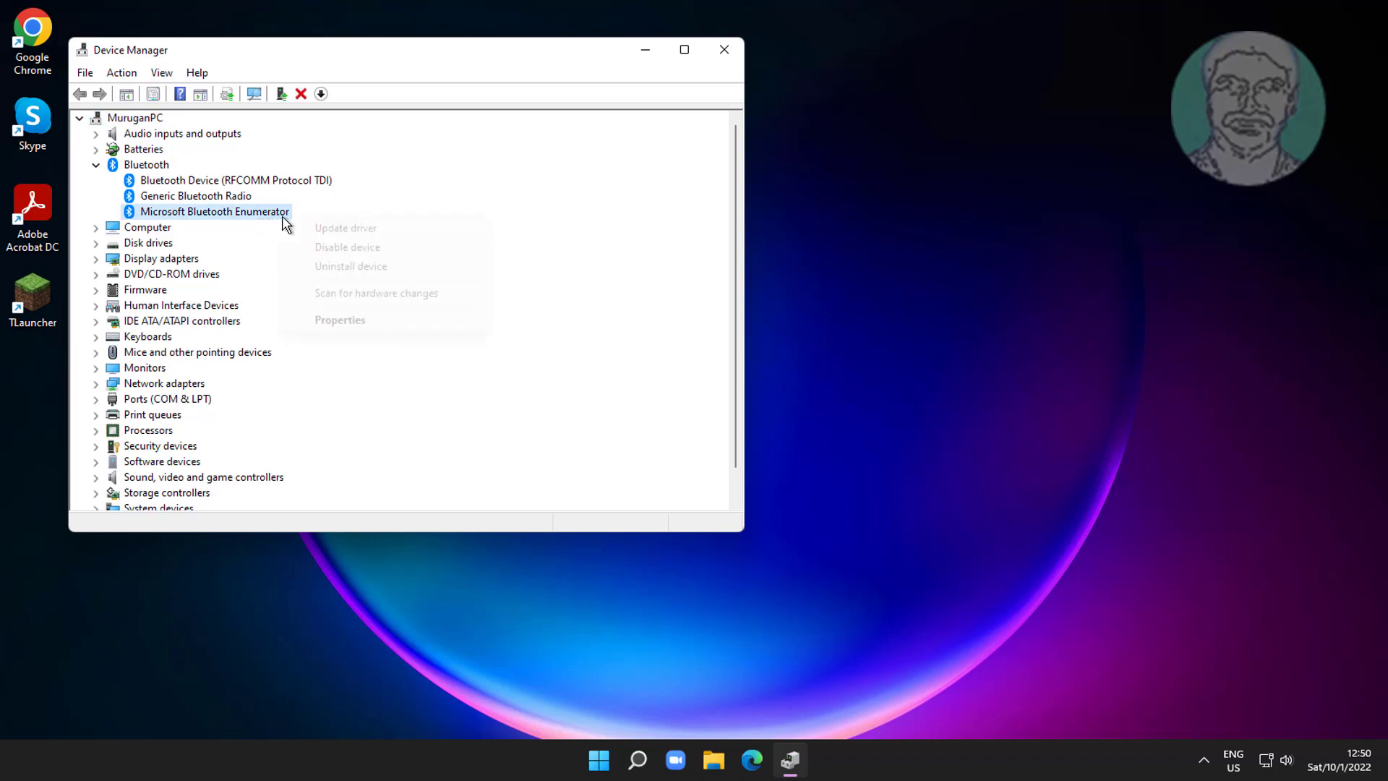
click(372, 262)
click(722, 445)
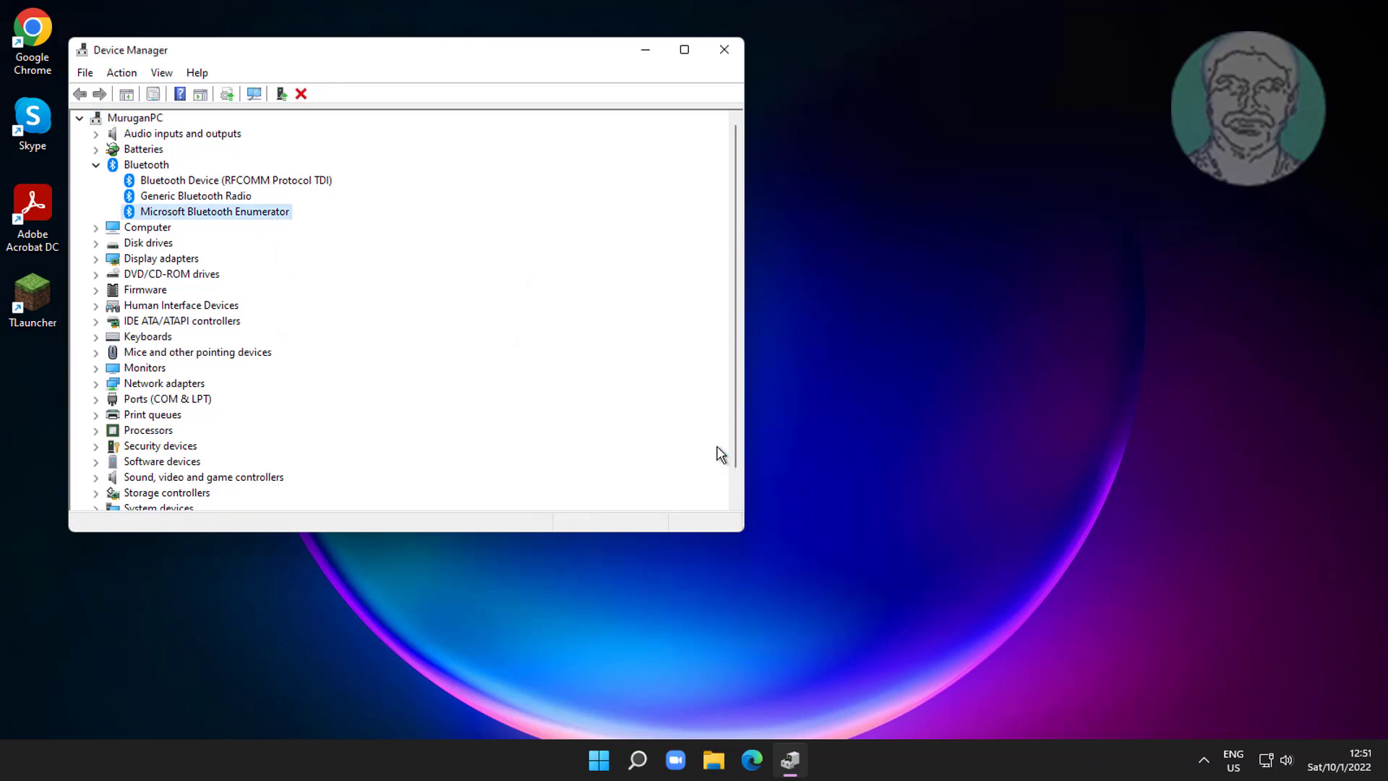
click(195, 181)
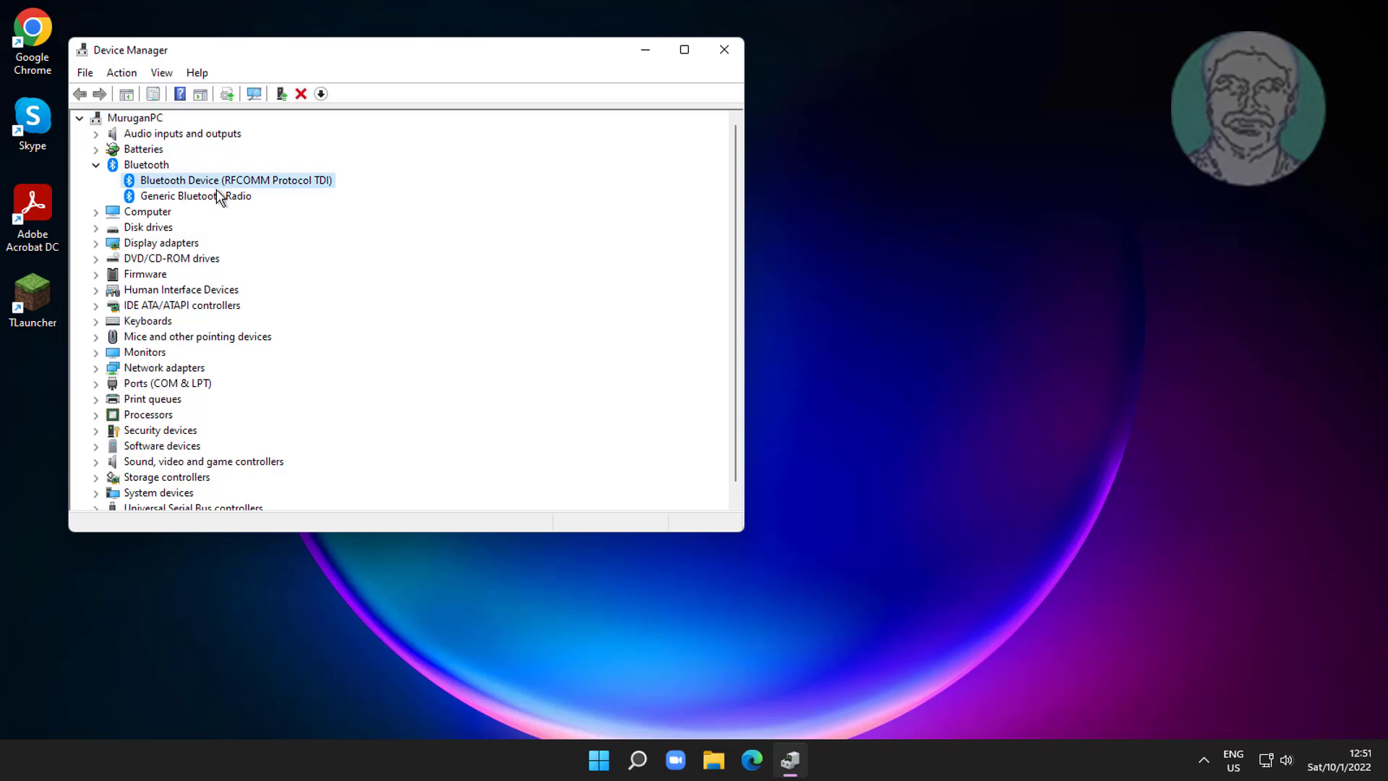
right_click(216, 195)
click(309, 242)
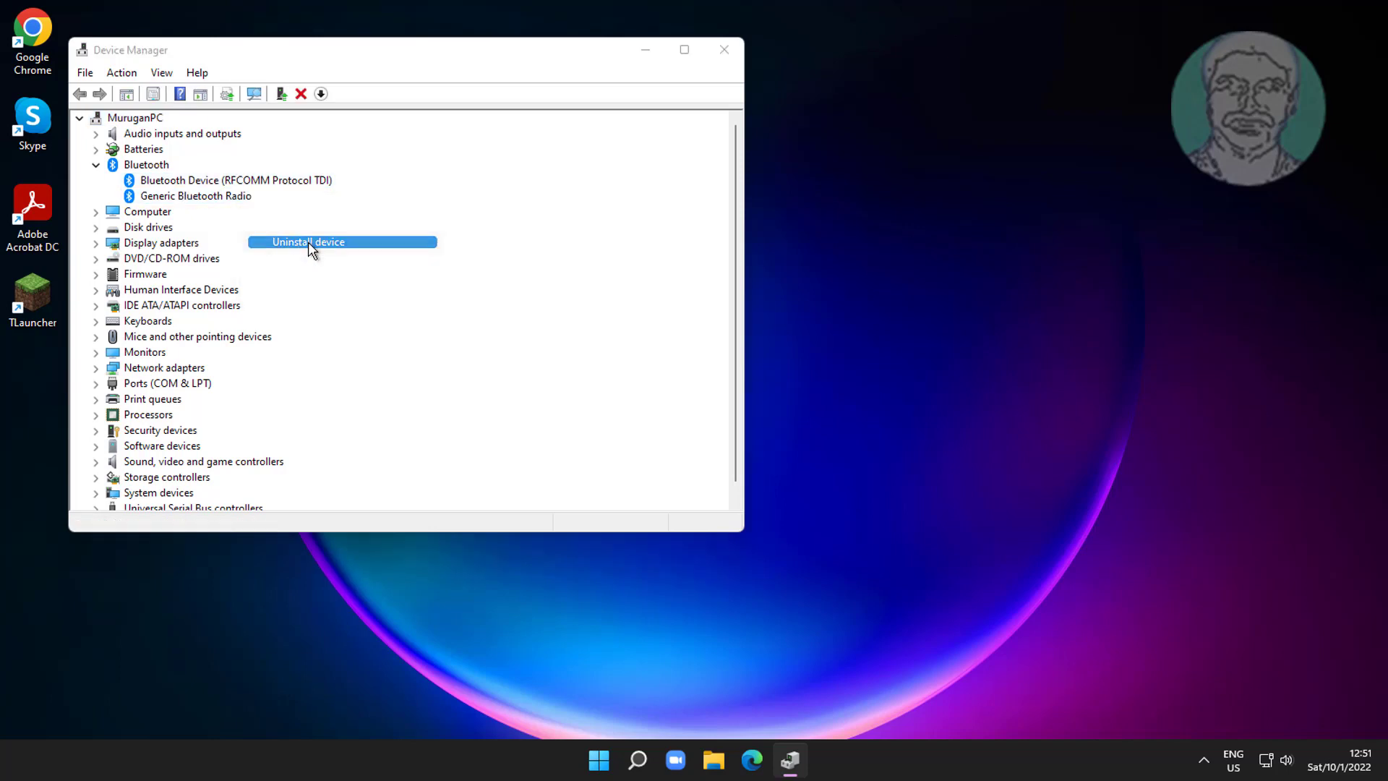
click(720, 446)
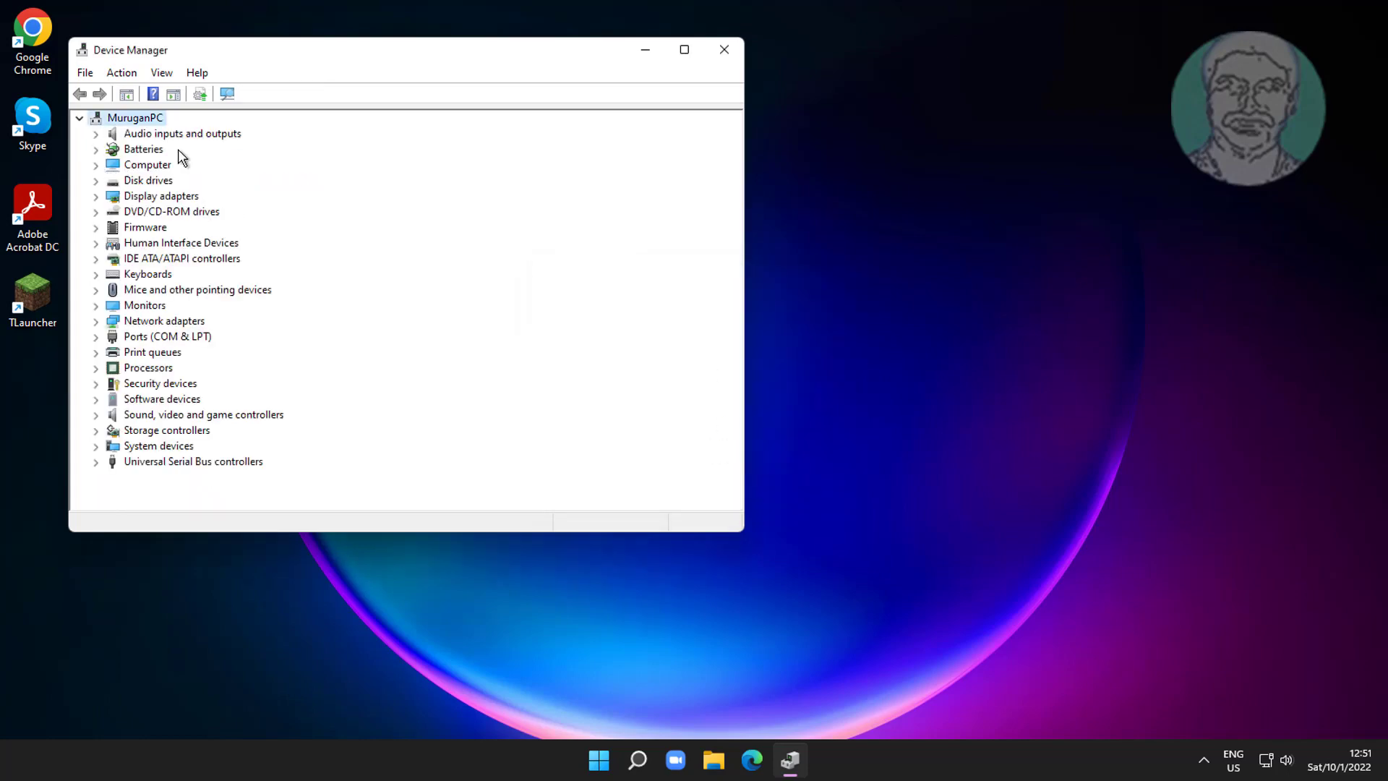
Scan for hardware changes so the Bluetooth devices return, then close Device Manager.
click(122, 71)
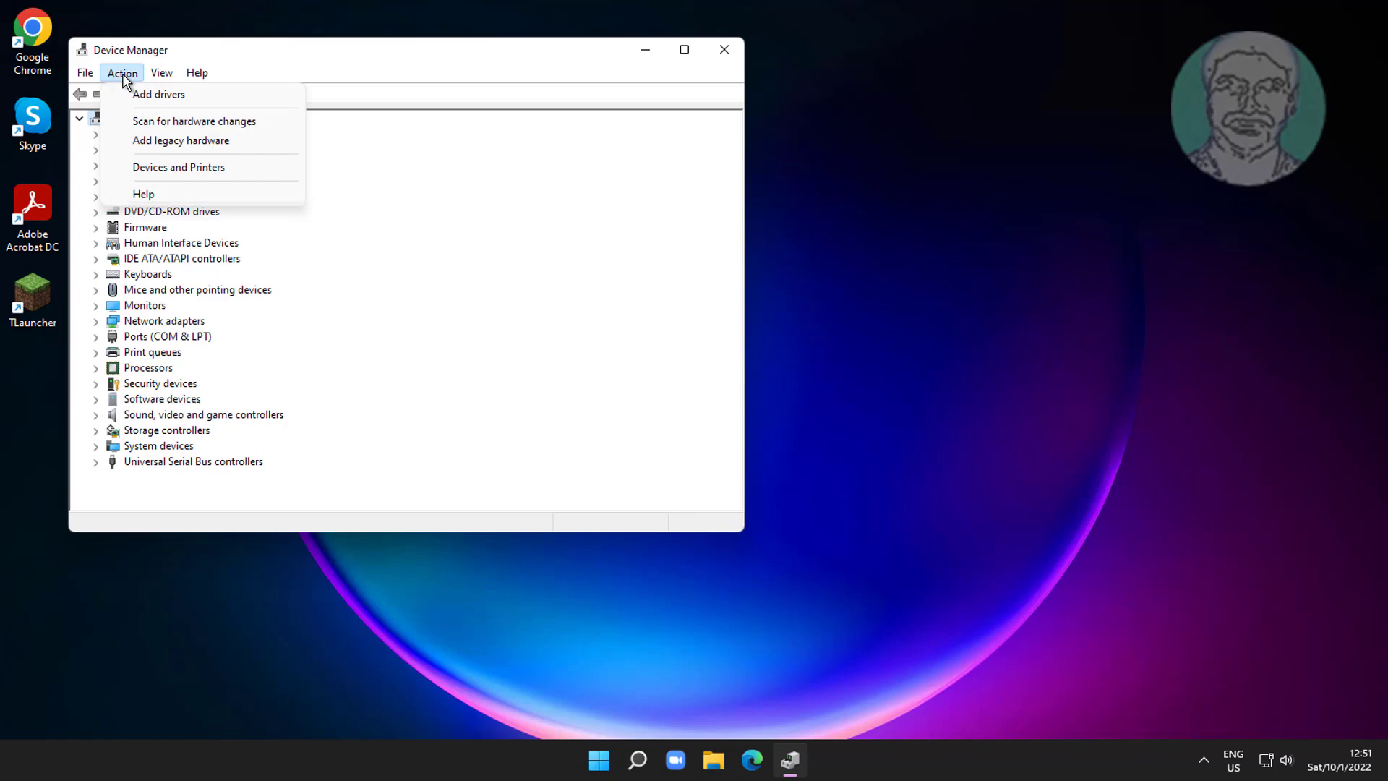
click(212, 124)
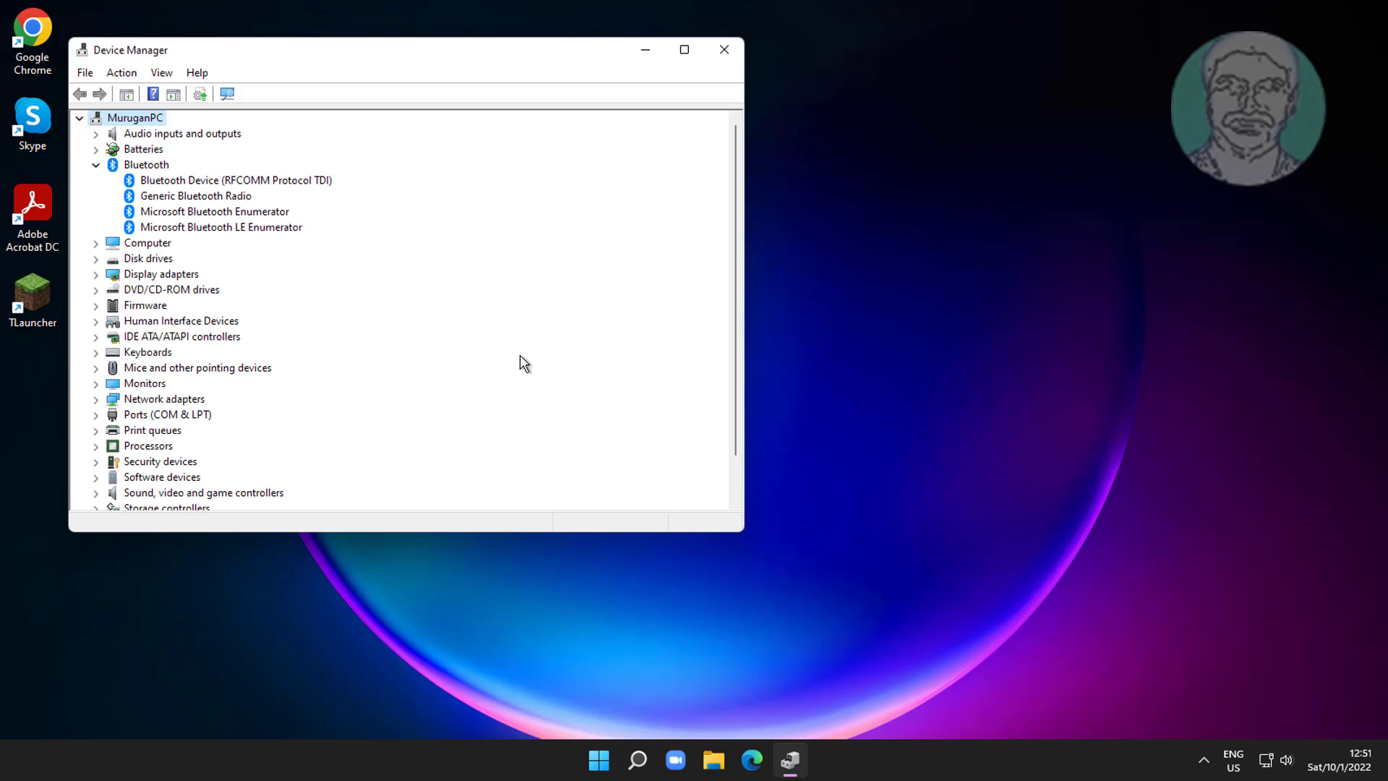
click(728, 50)
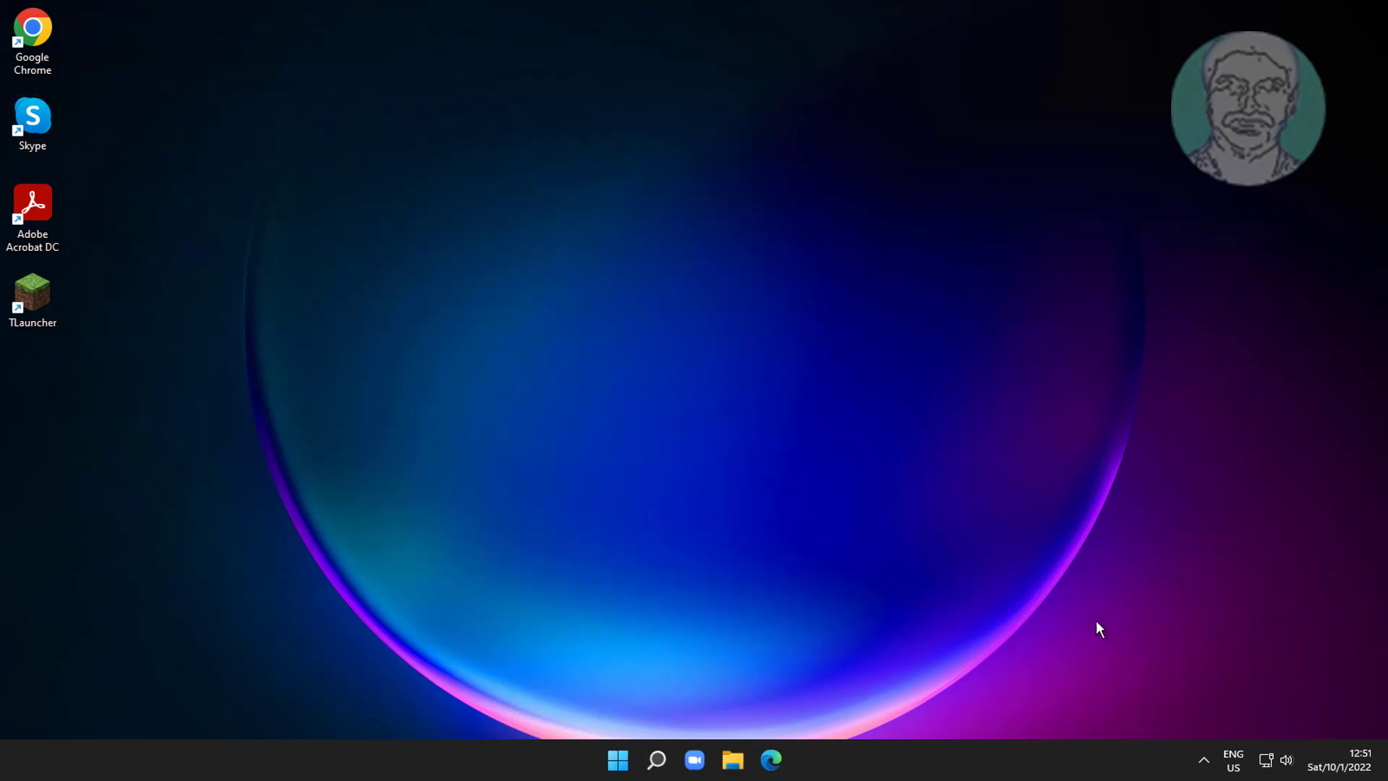
Reopen Device Manager from the Start button's right-click menu.
click(1203, 760)
click(922, 618)
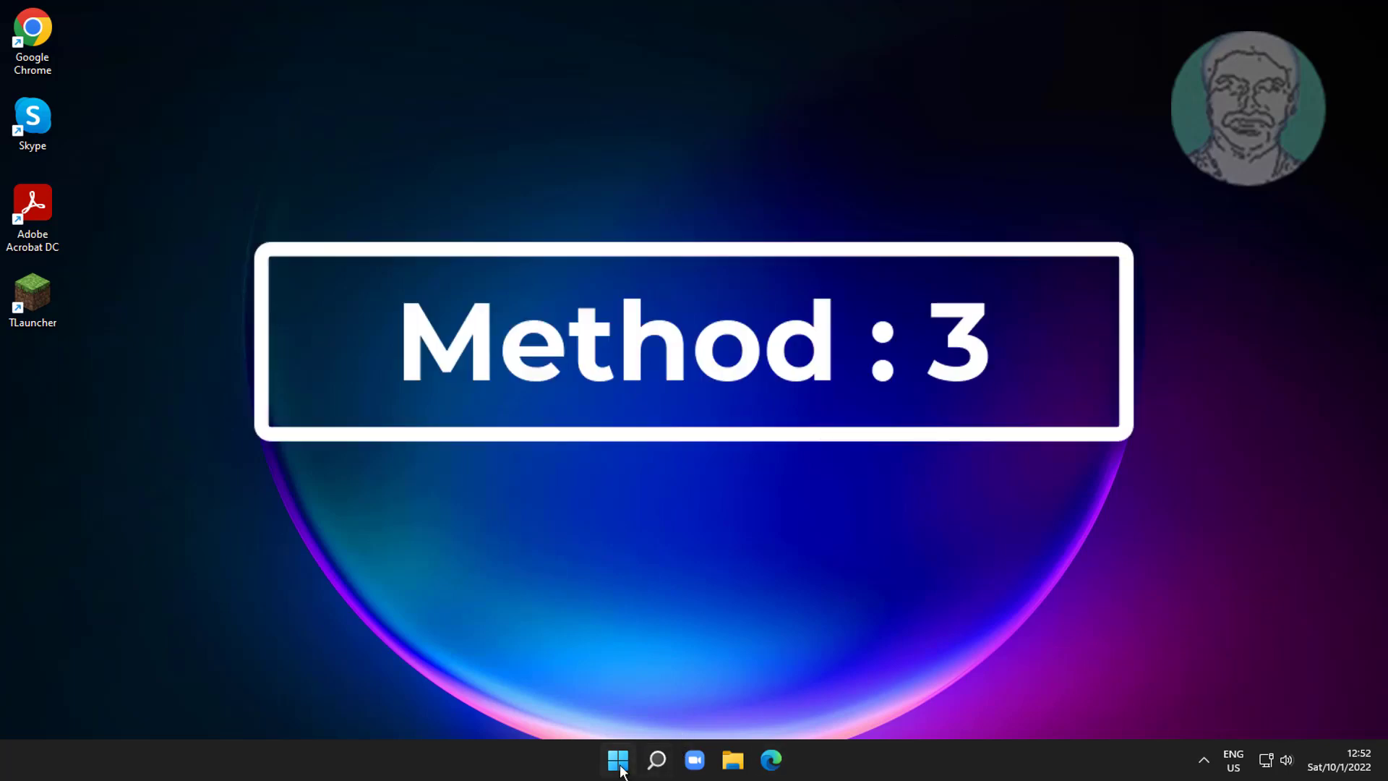
right_click(619, 759)
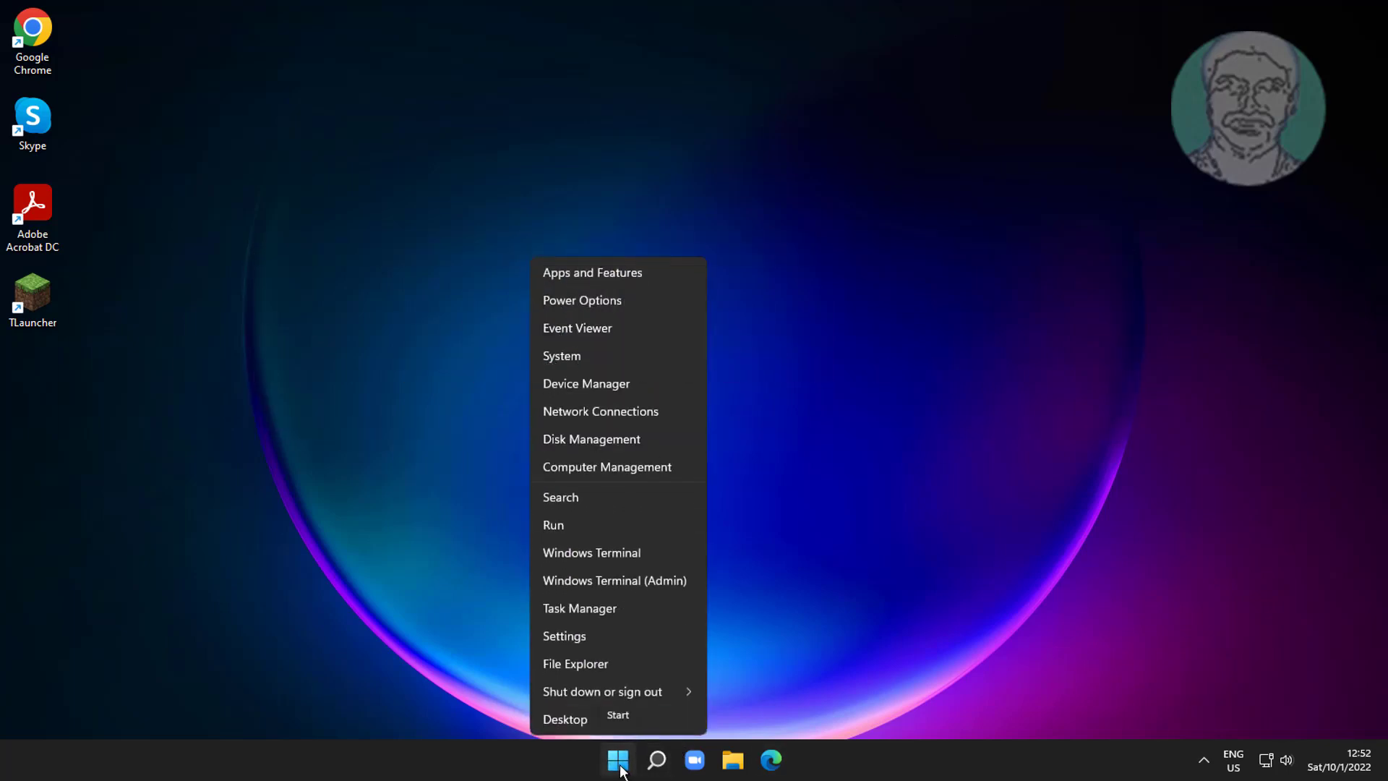
click(586, 383)
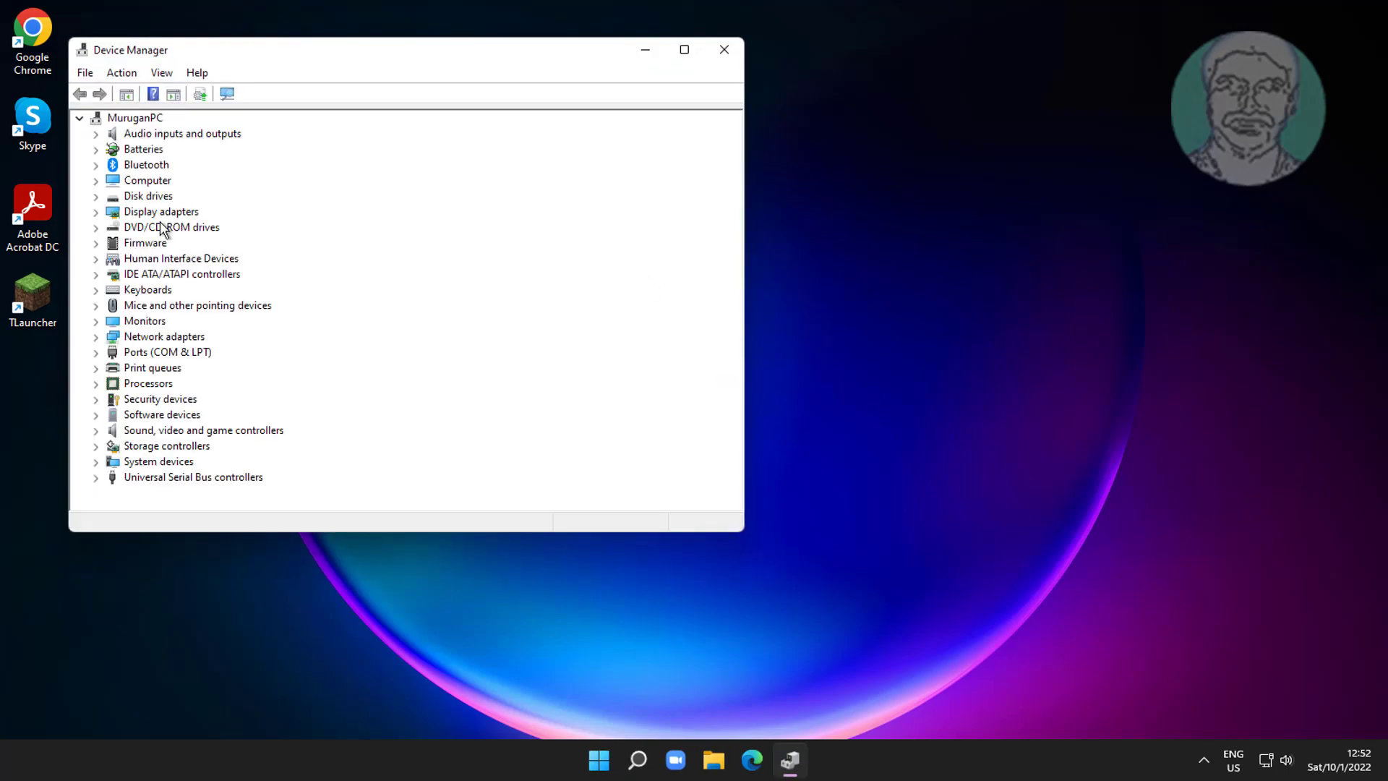
Search automatically for newer drivers for Bluetooth Device (RFCOMM Protocol TDI) and Generic Bluetooth Radio.
double_click(146, 165)
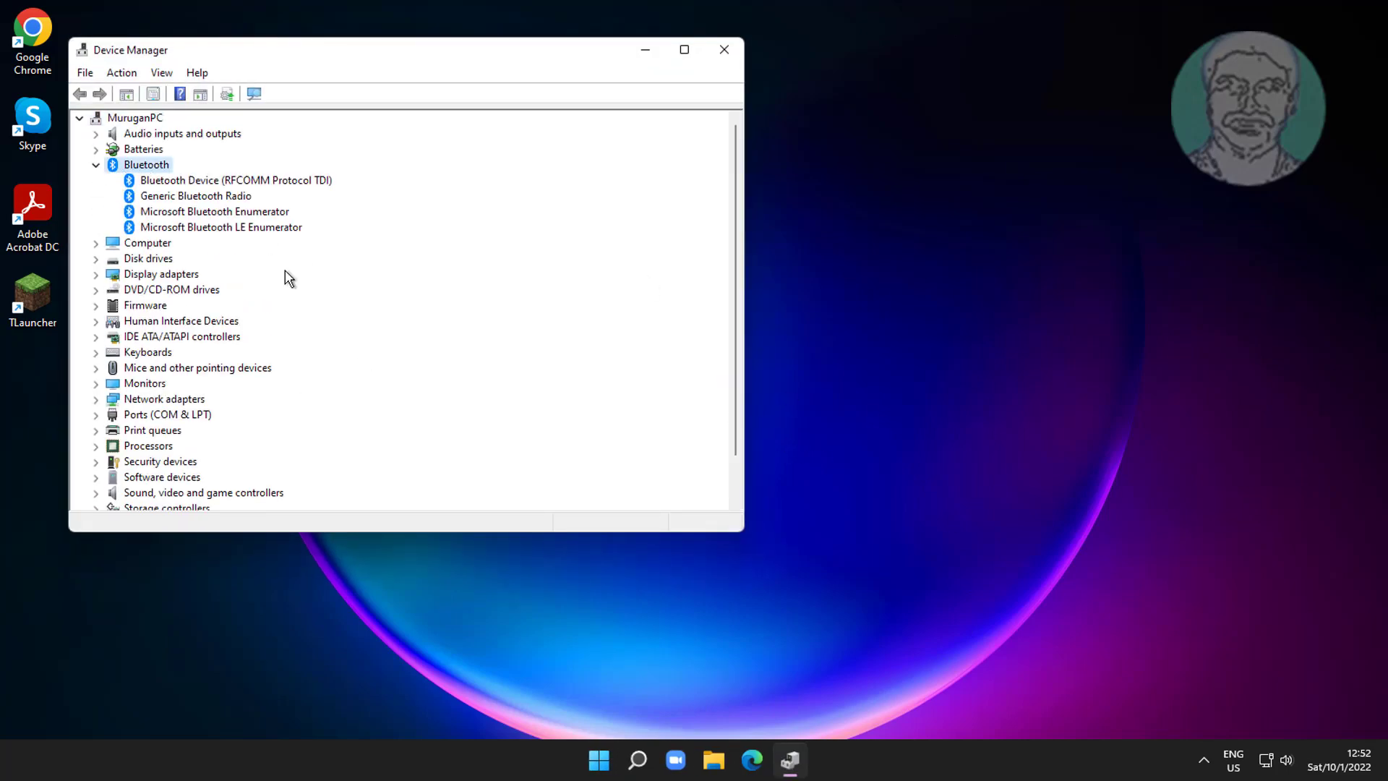
click(247, 182)
right_click(273, 185)
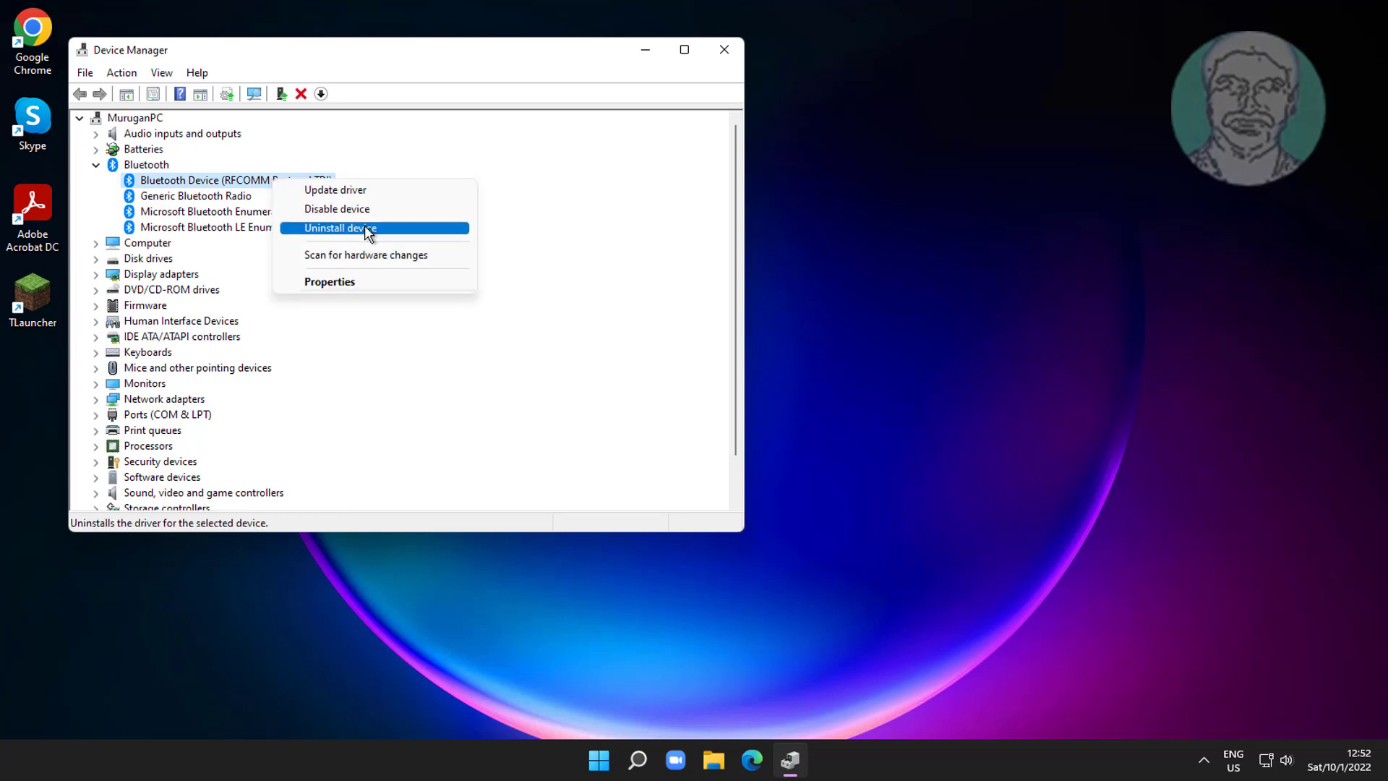
click(368, 192)
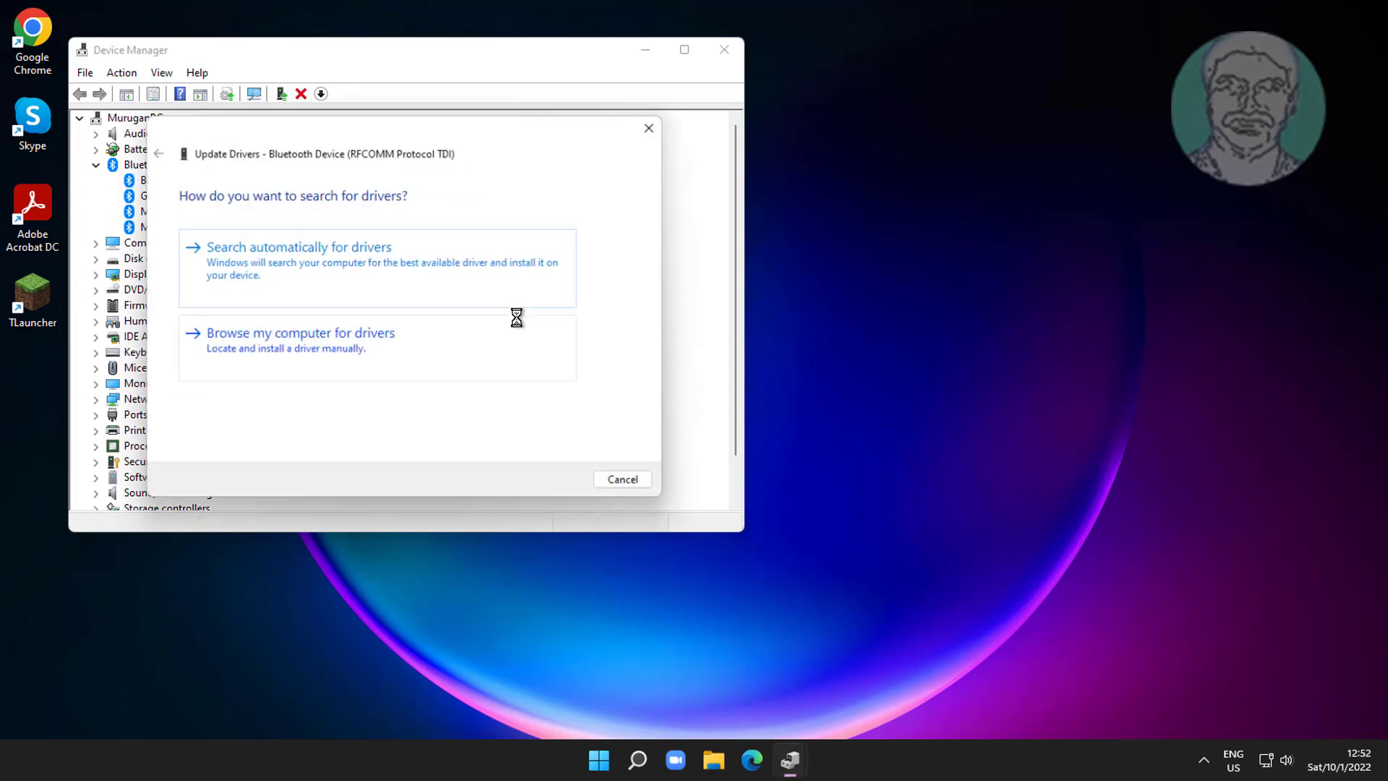
click(335, 268)
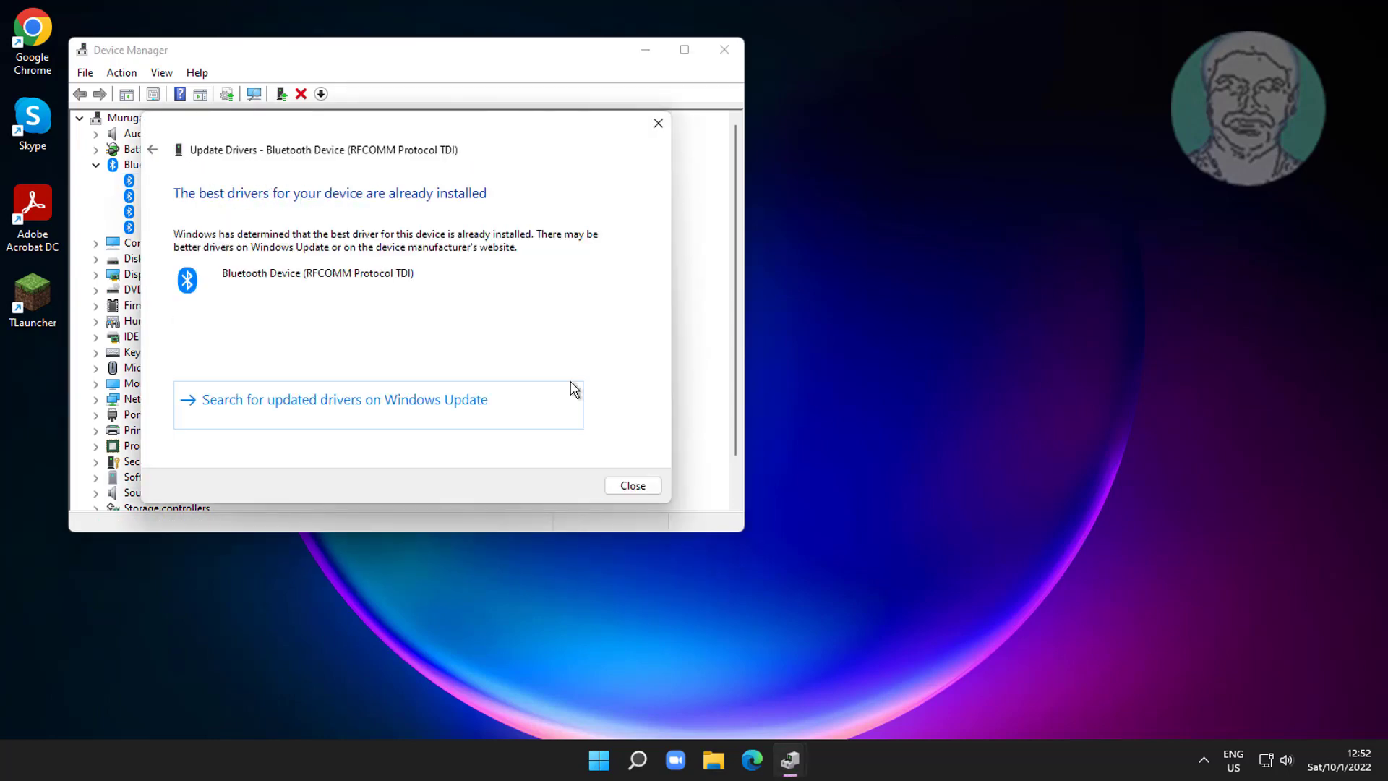
click(632, 485)
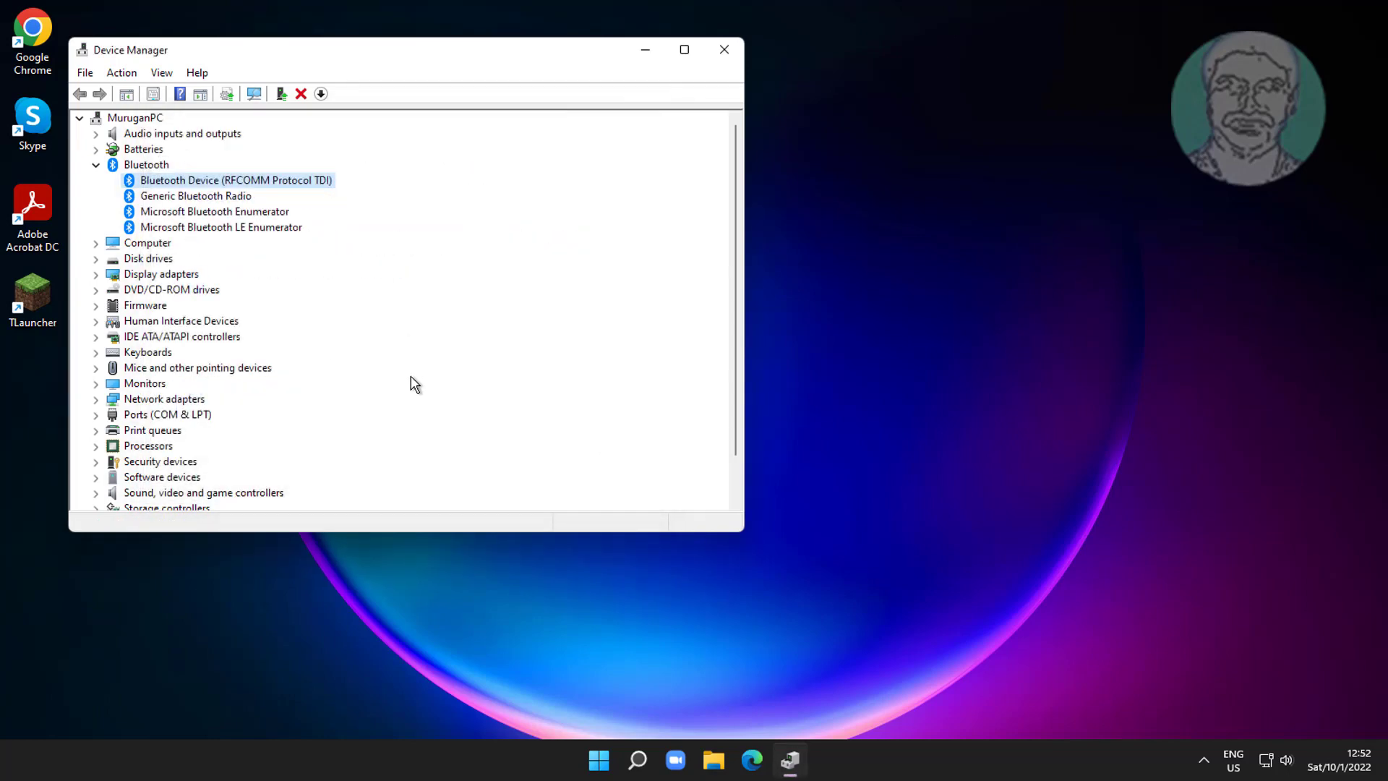
click(195, 195)
right_click(239, 197)
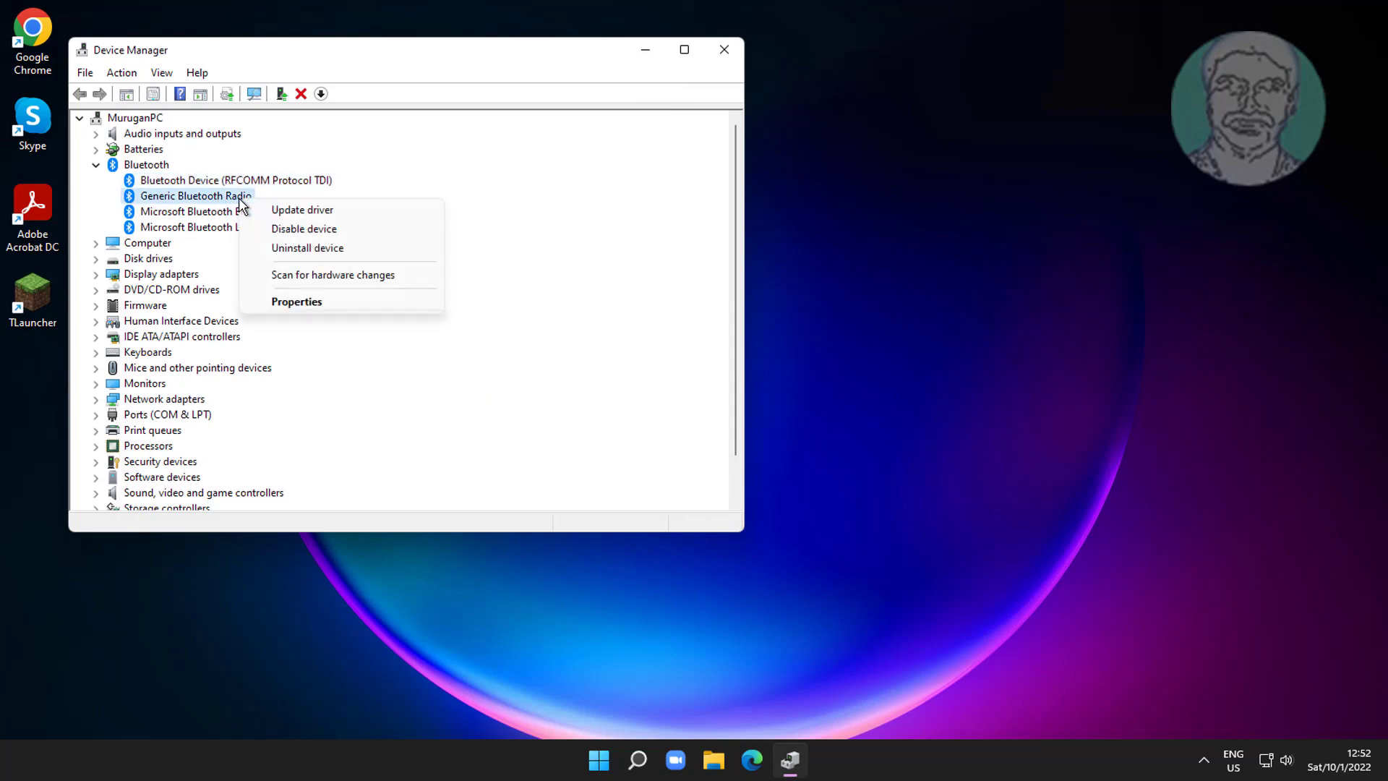
click(321, 213)
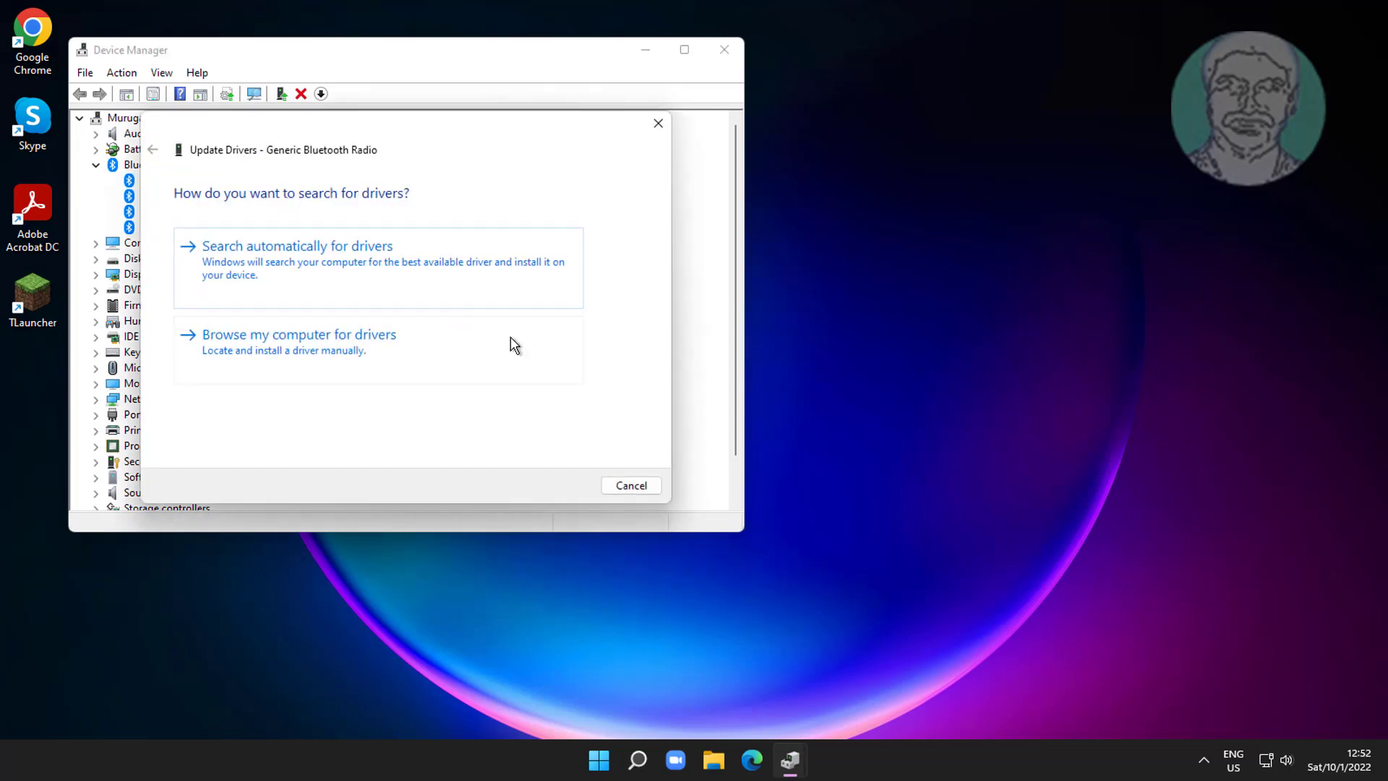
click(320, 253)
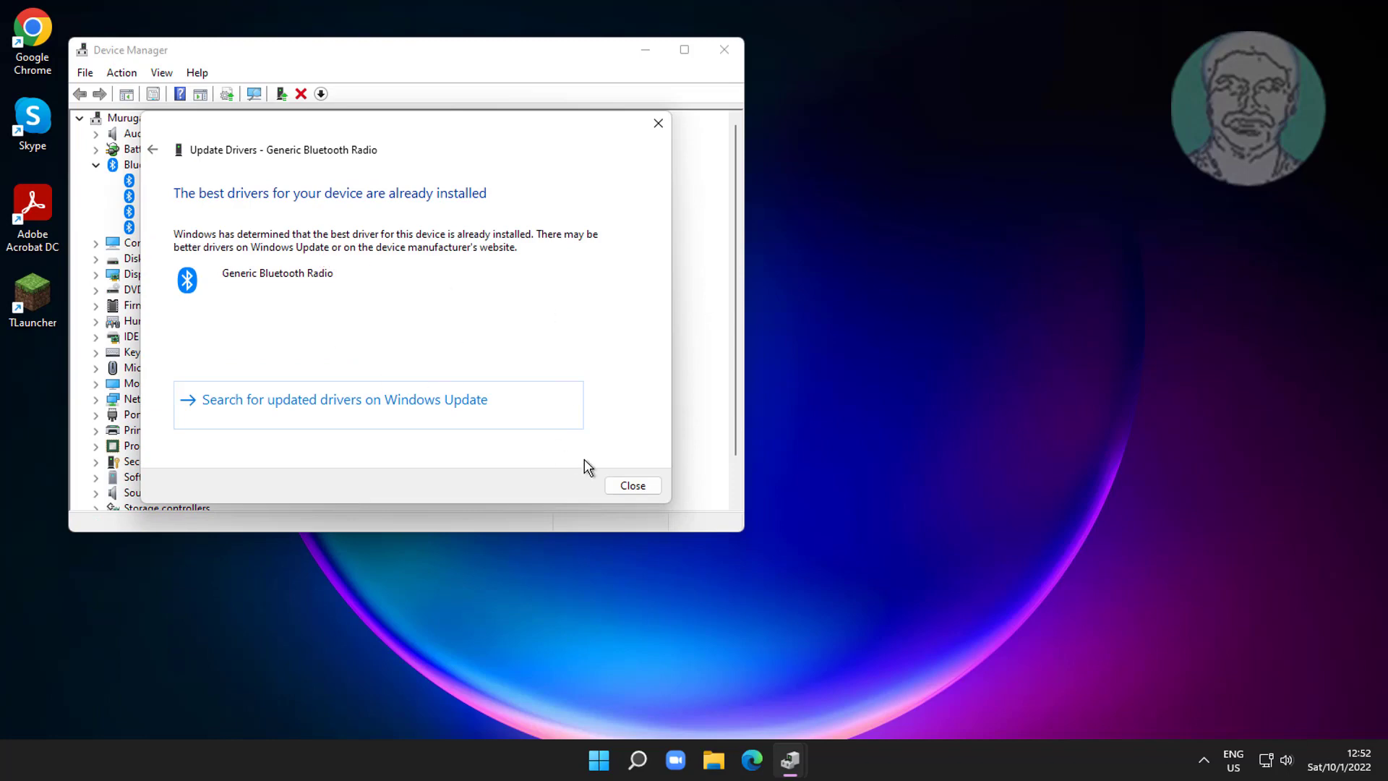
click(628, 485)
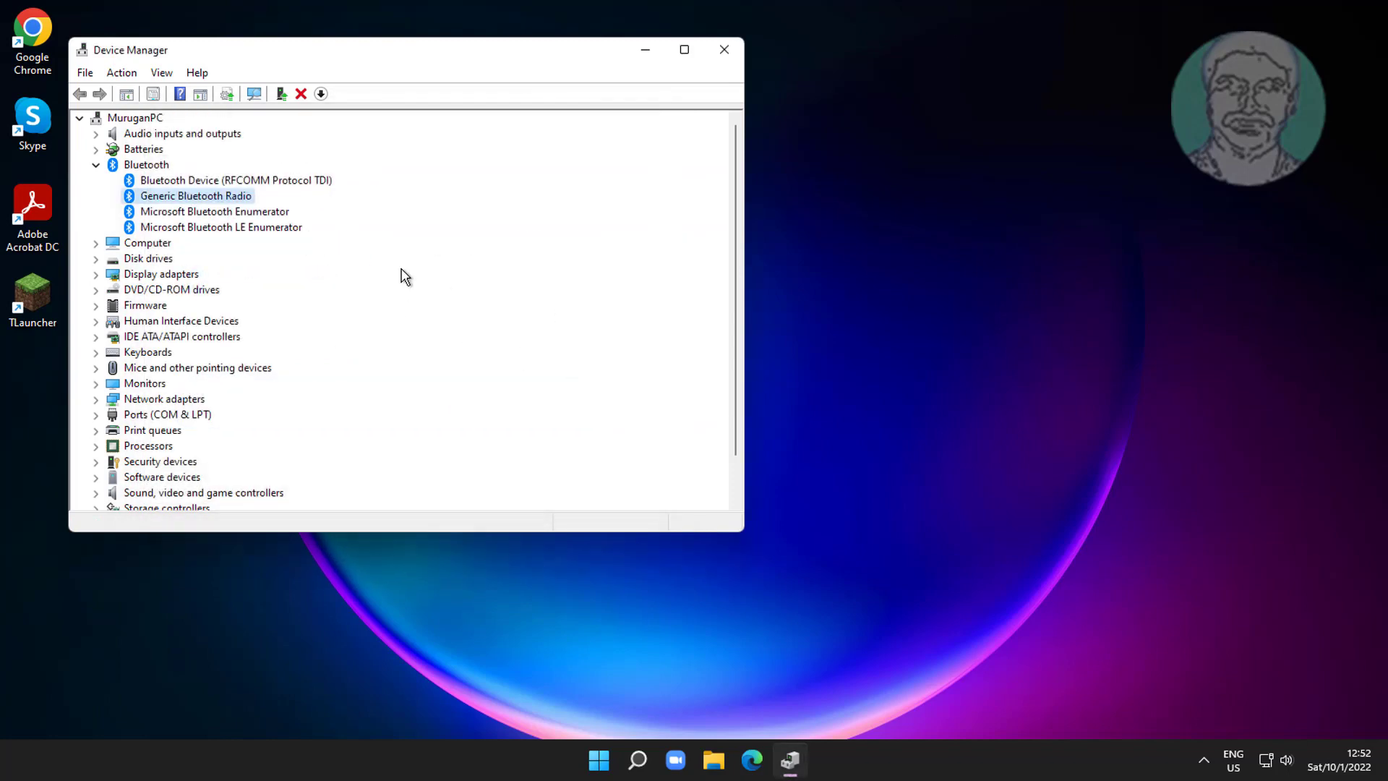
Search automatically for newer drivers for Microsoft Bluetooth Enumerator and Microsoft Bluetooth LE Enumerator.
right_click(276, 213)
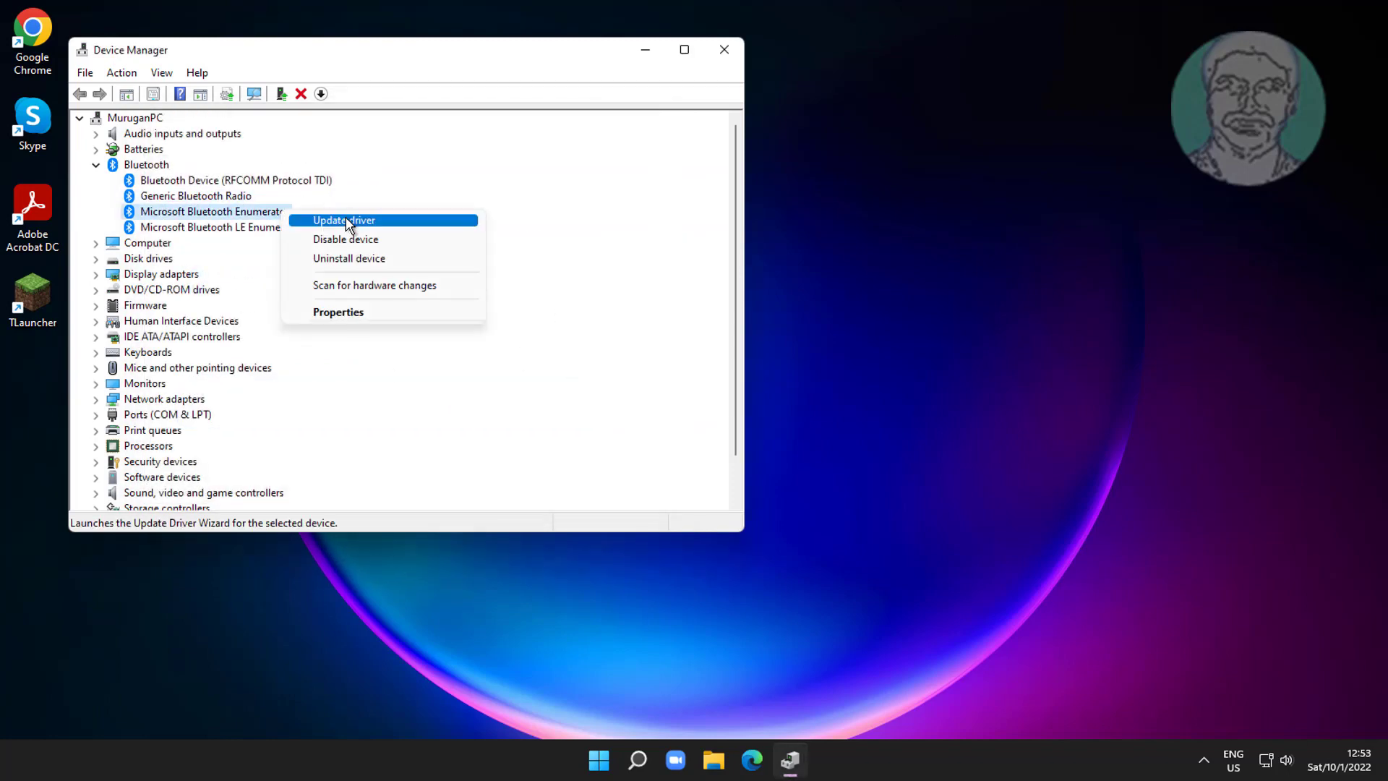
click(346, 220)
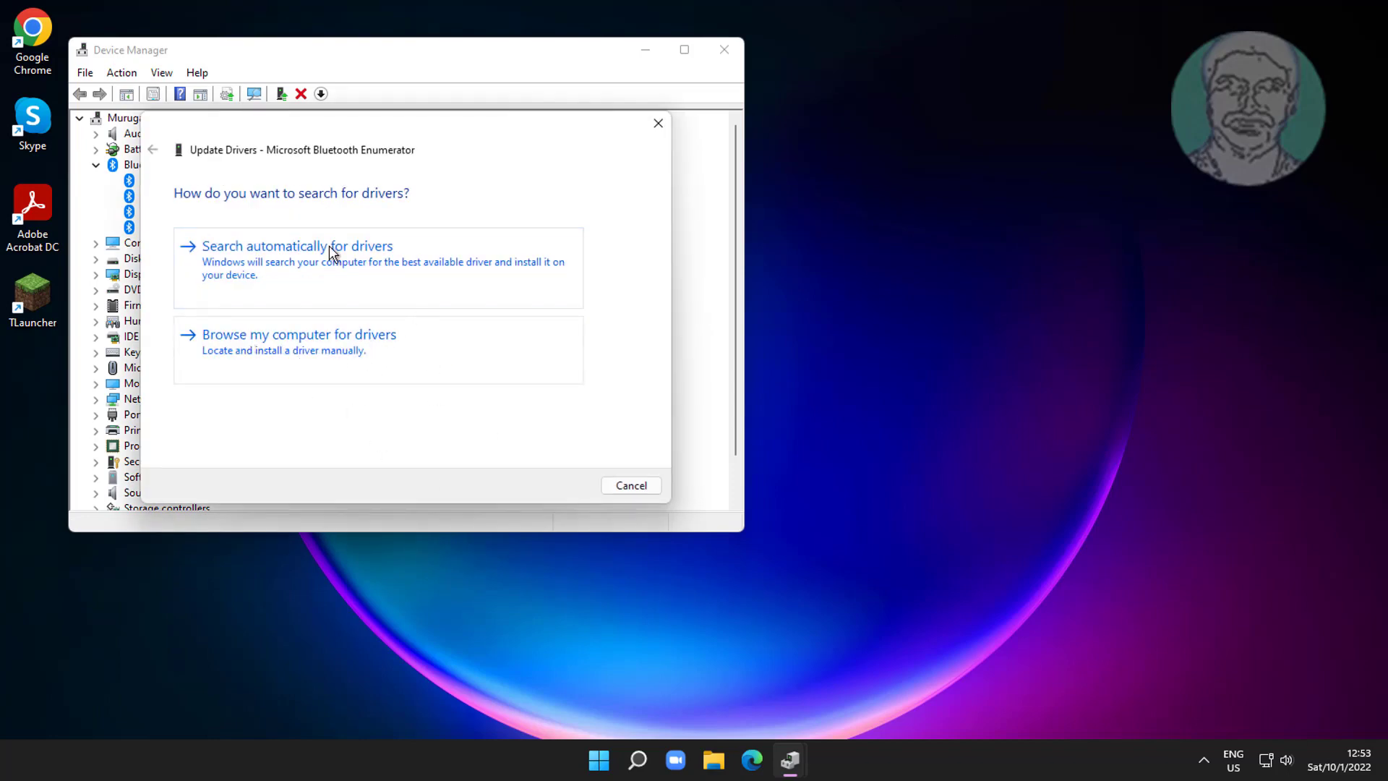
click(328, 245)
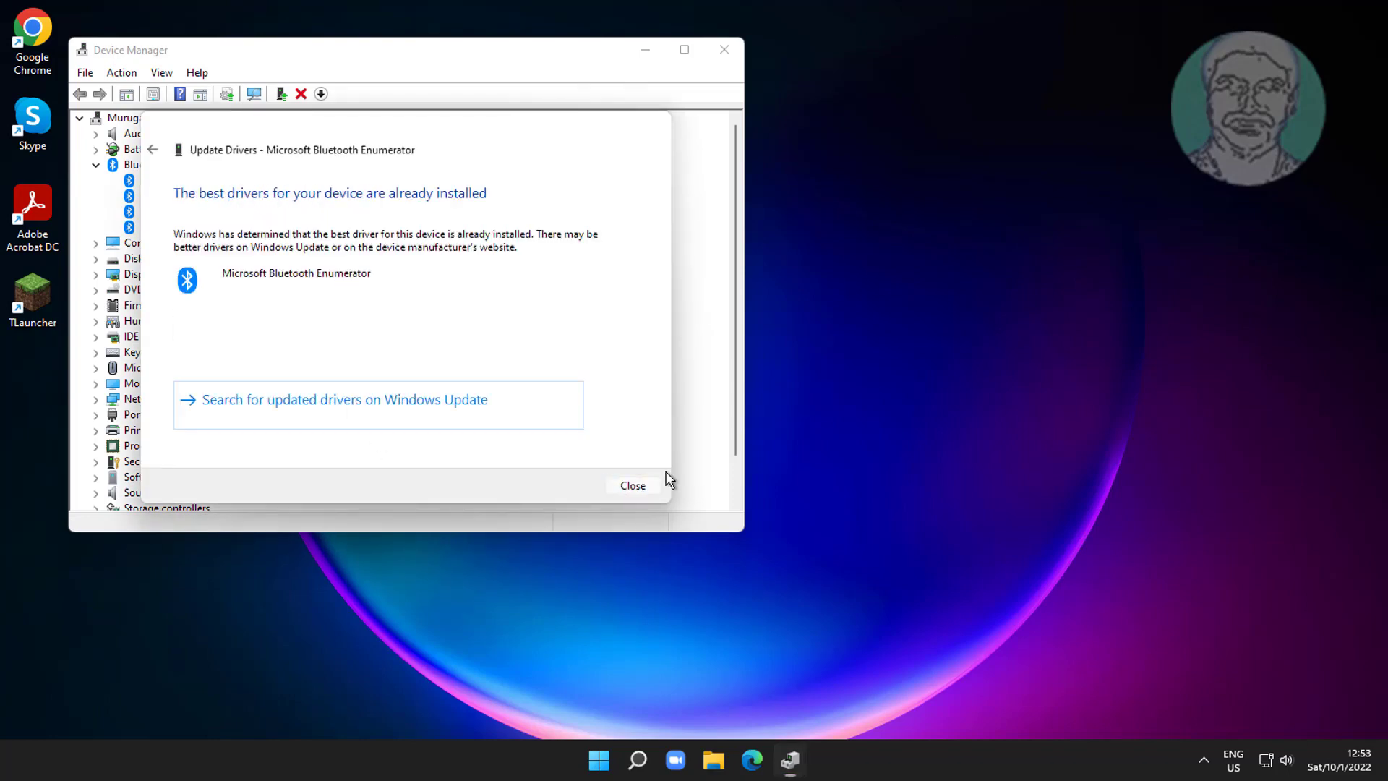
click(632, 485)
click(268, 228)
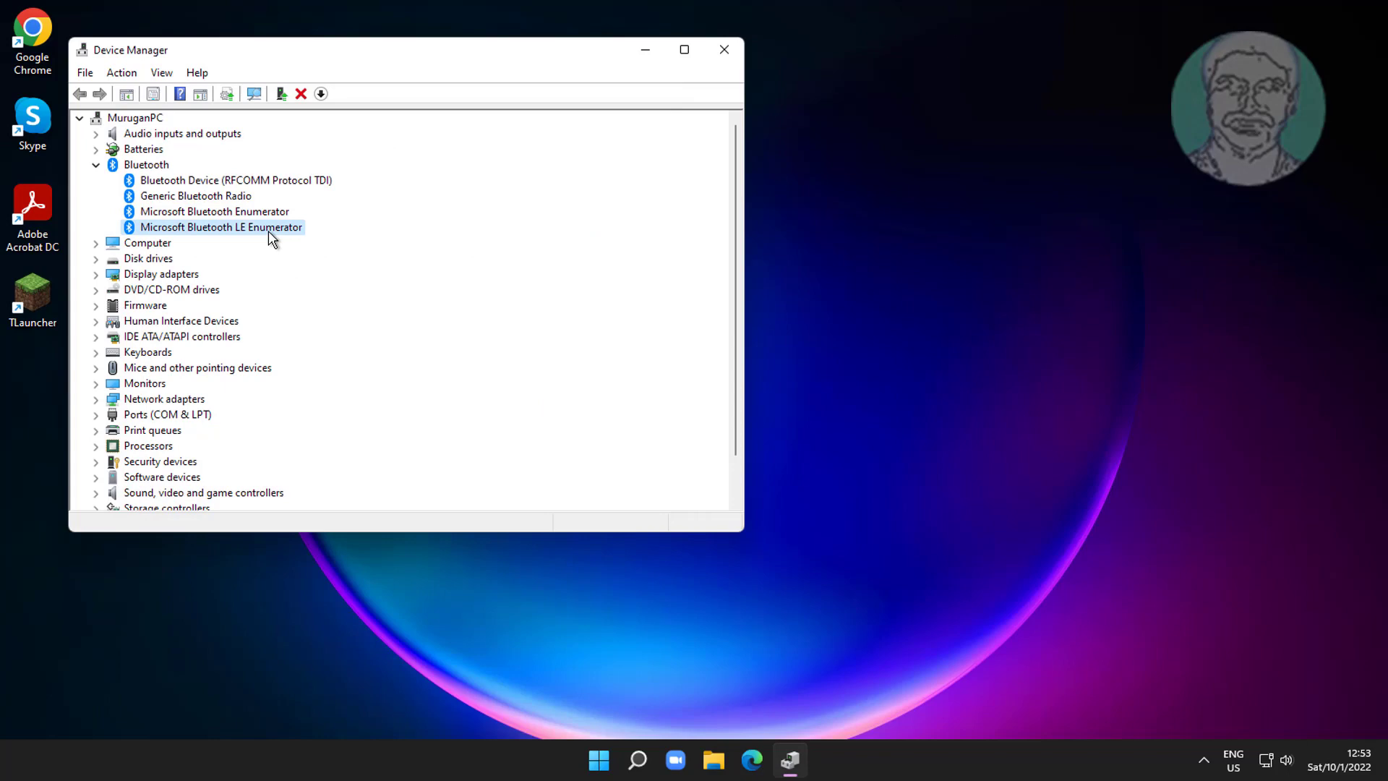
right_click(273, 229)
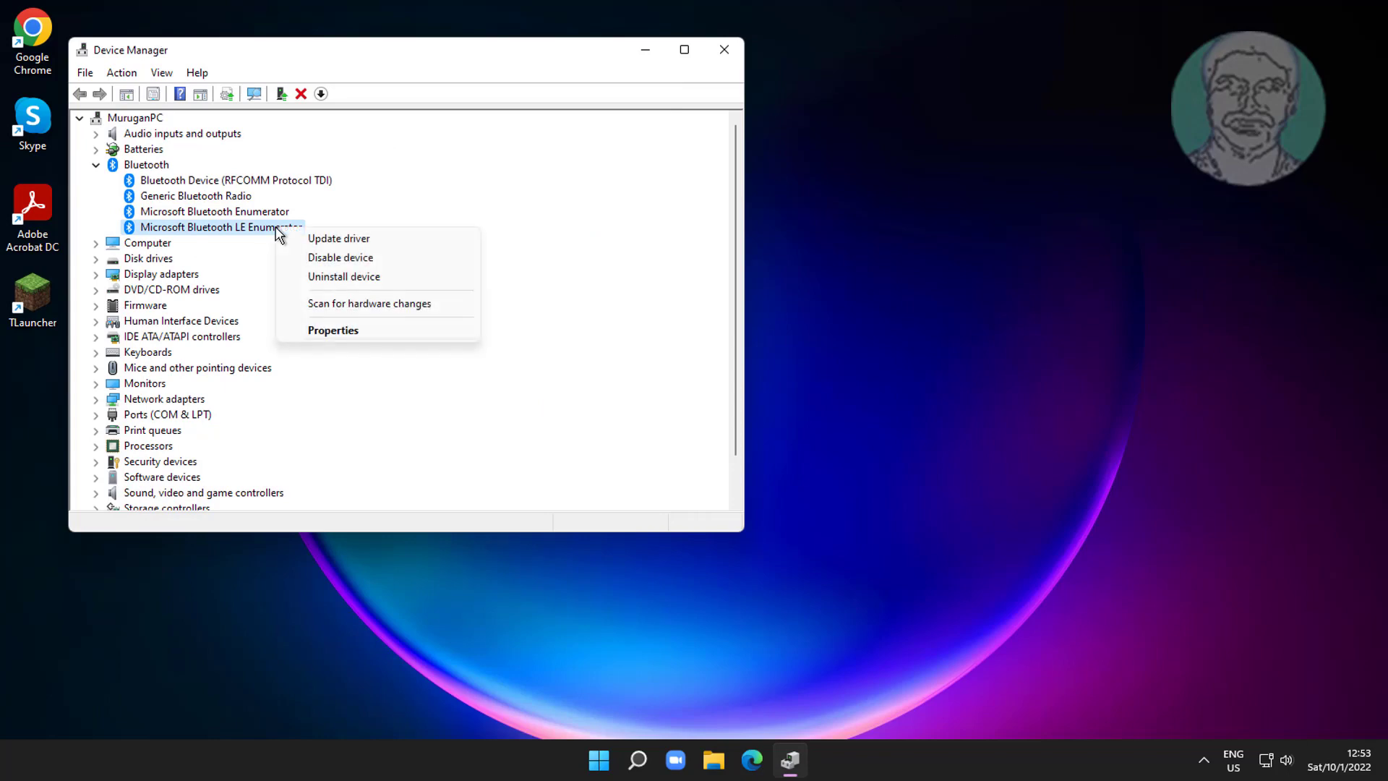
click(355, 241)
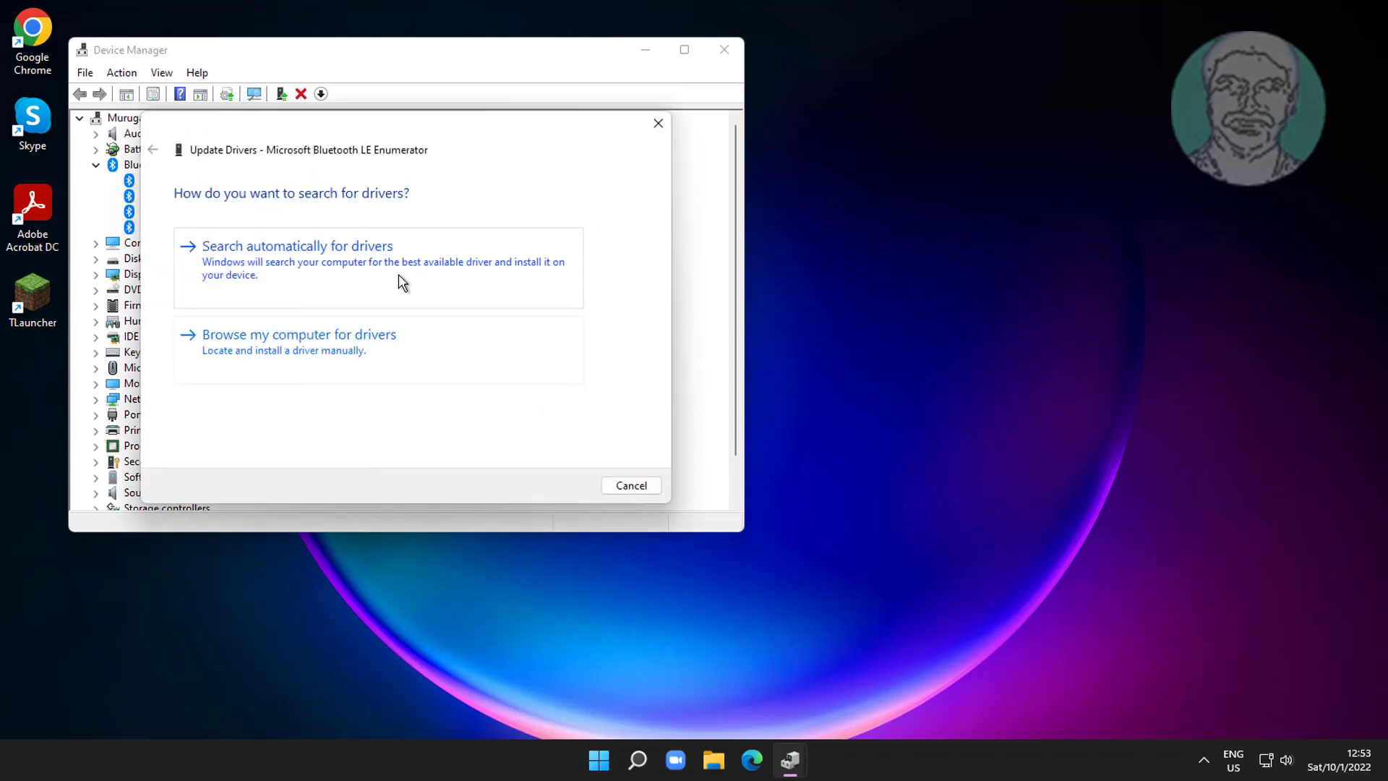
click(305, 256)
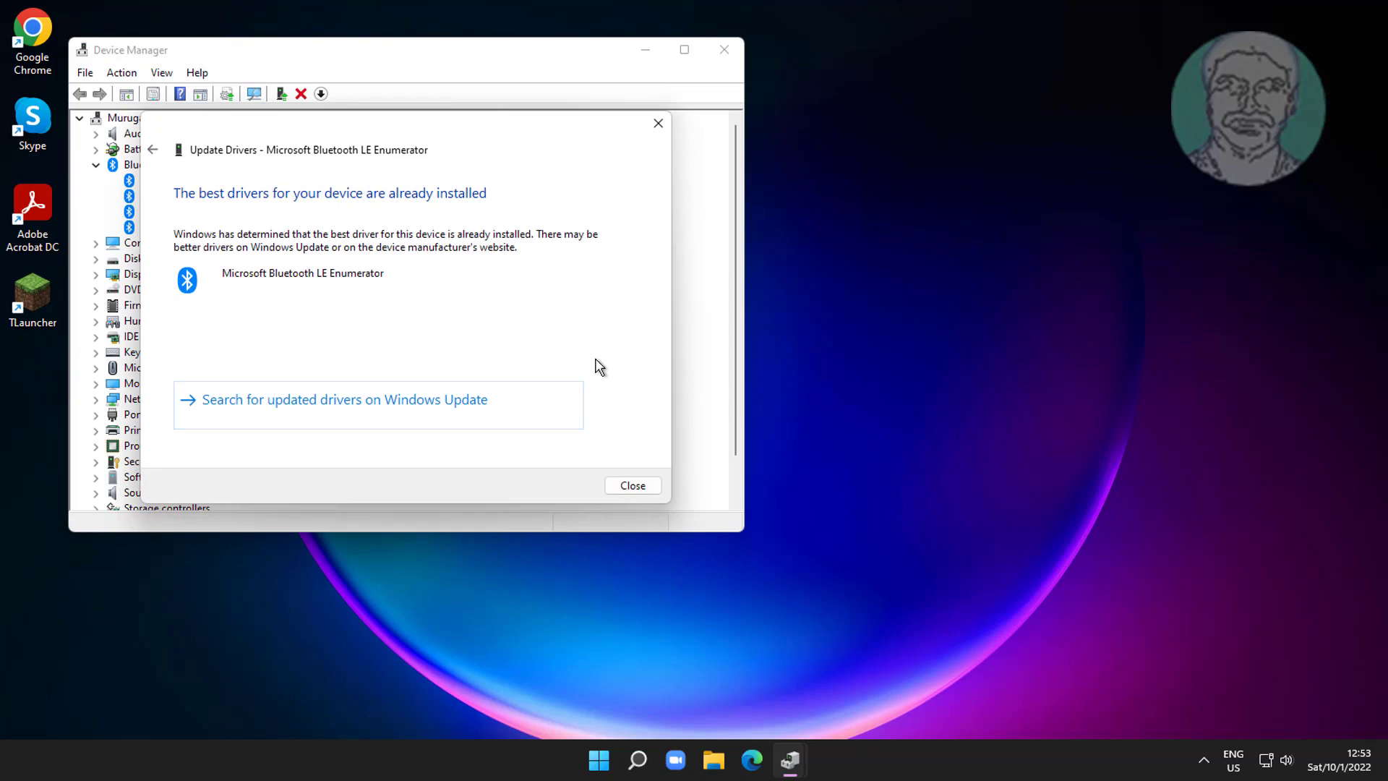
click(650, 490)
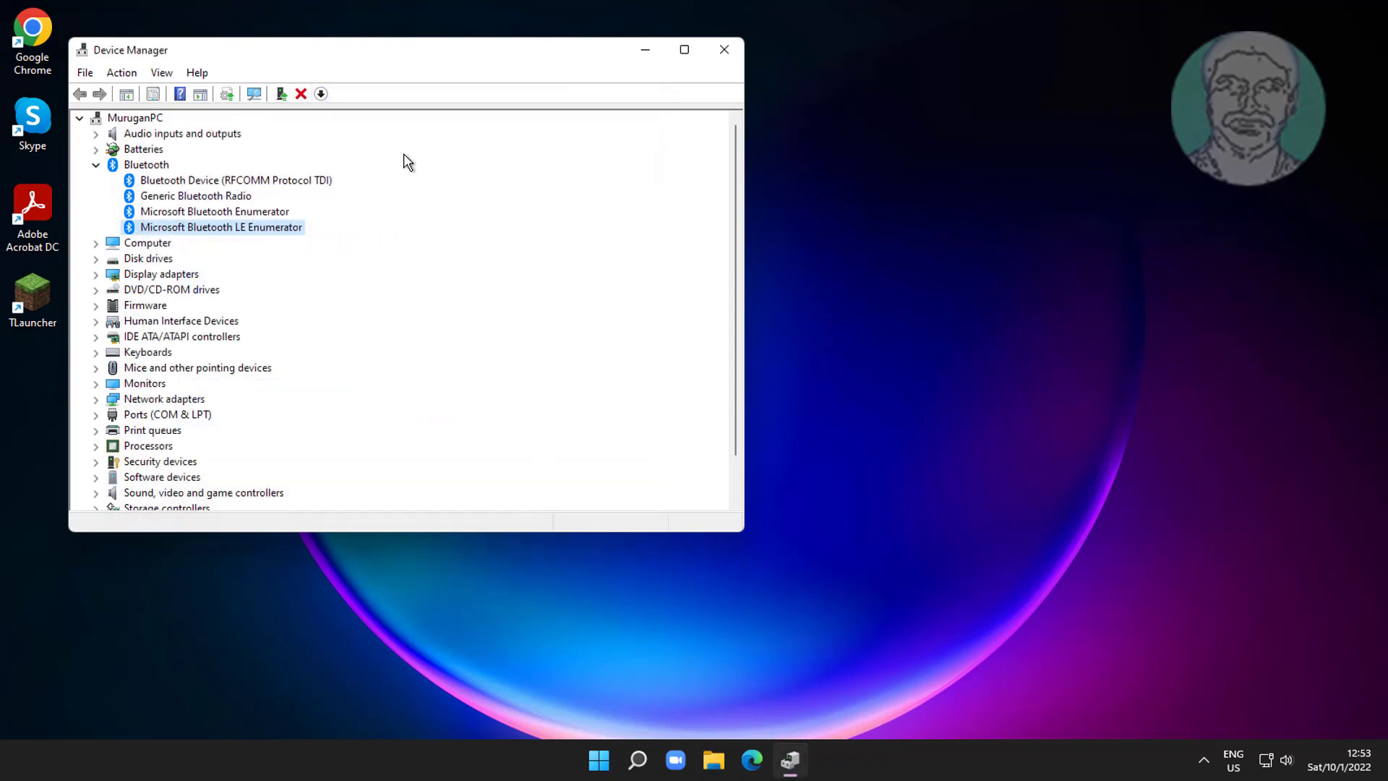
Close Device Manager and open Settings' System > Troubleshoot > Other troubleshooters page.
click(723, 50)
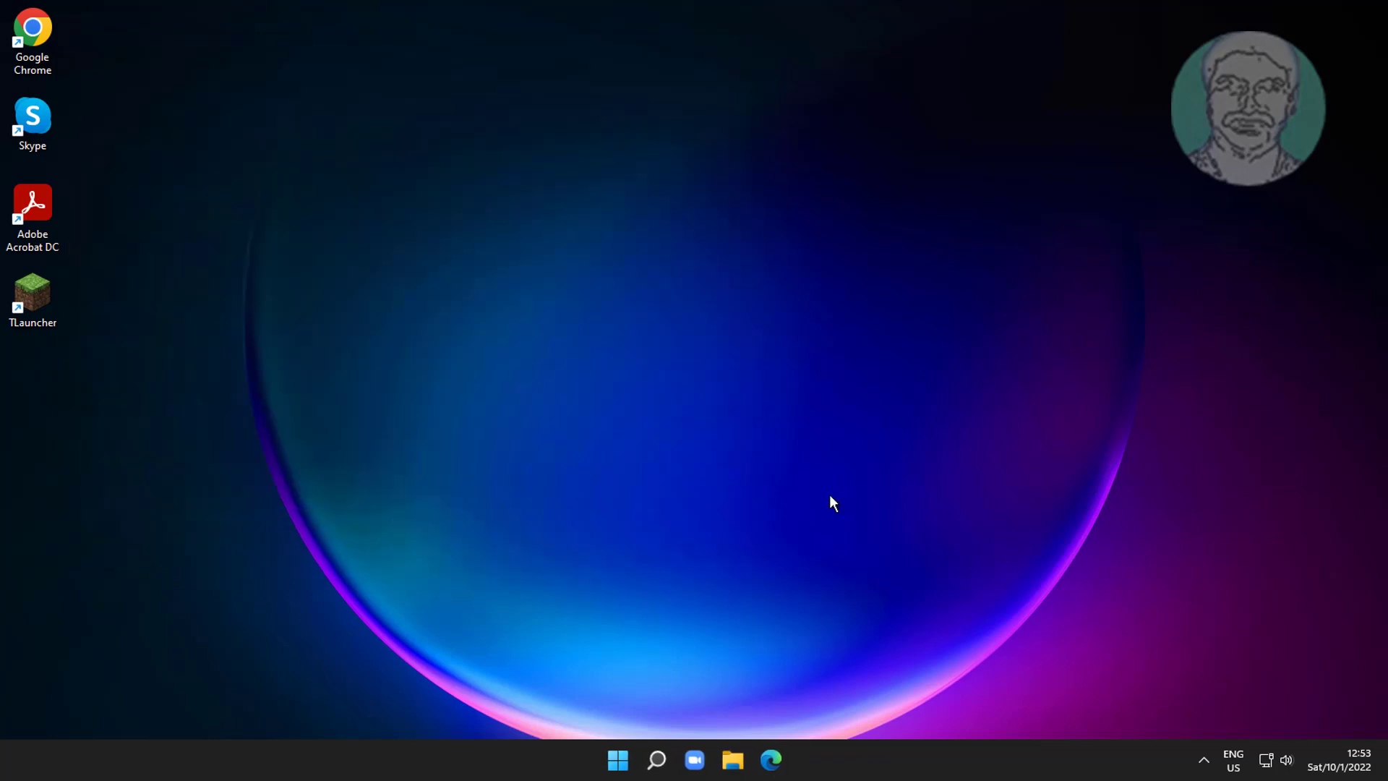
click(619, 759)
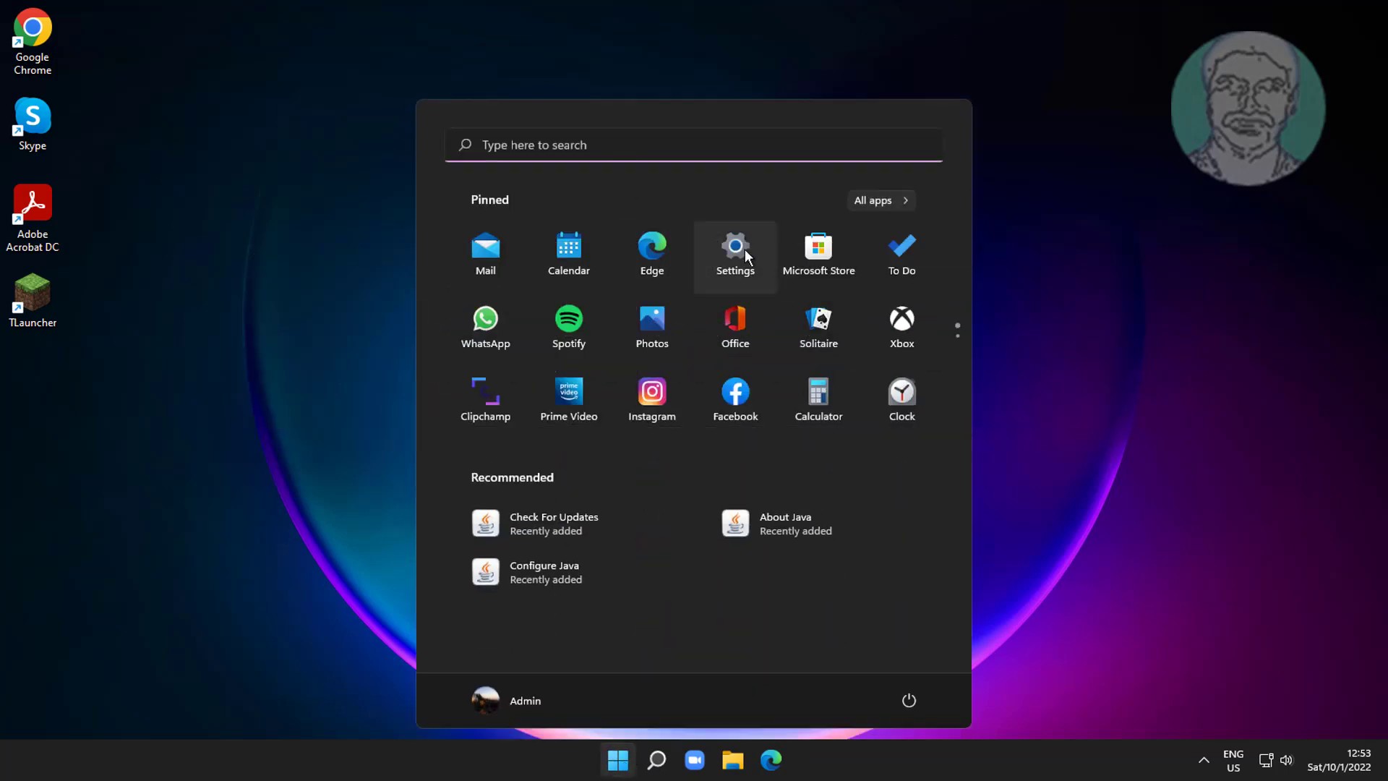
click(745, 248)
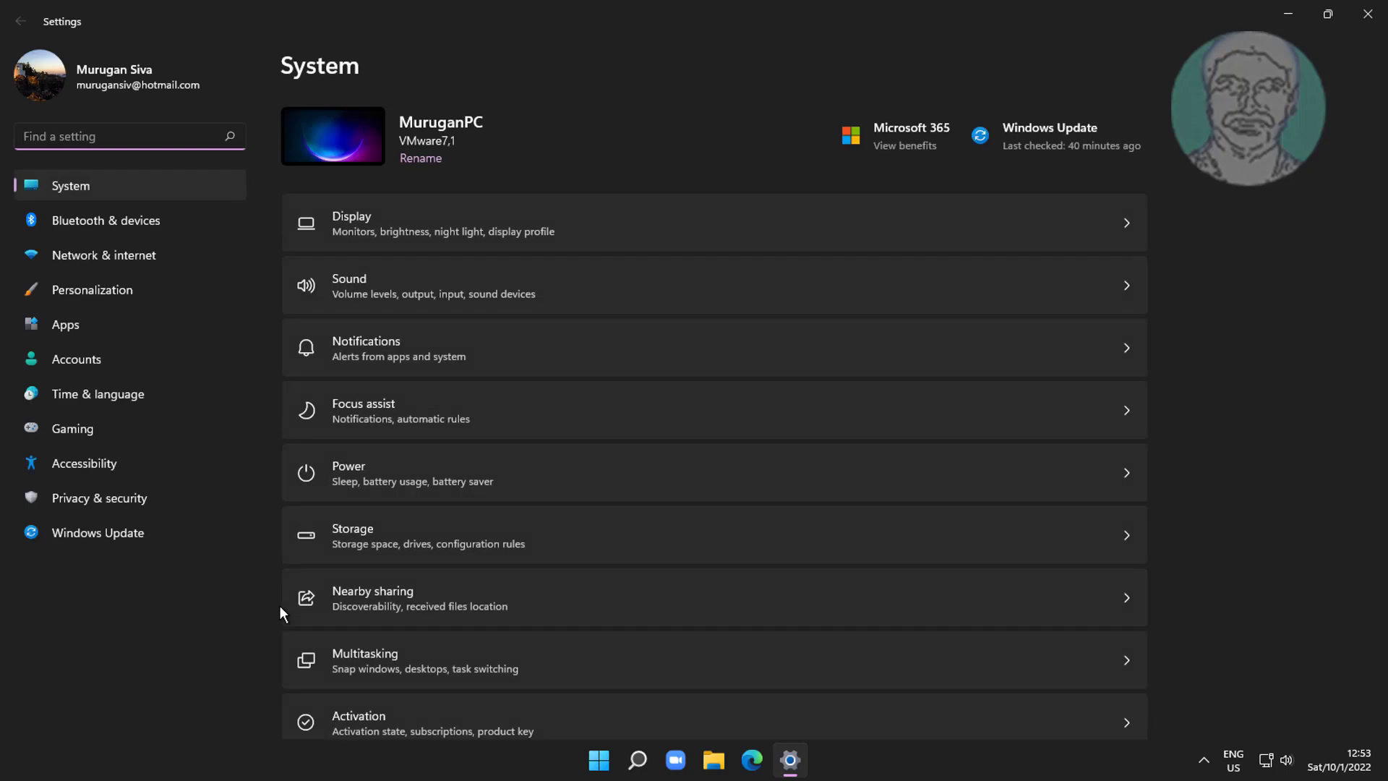
scroll(596, 488, down, 5)
scroll(543, 585, down, 3)
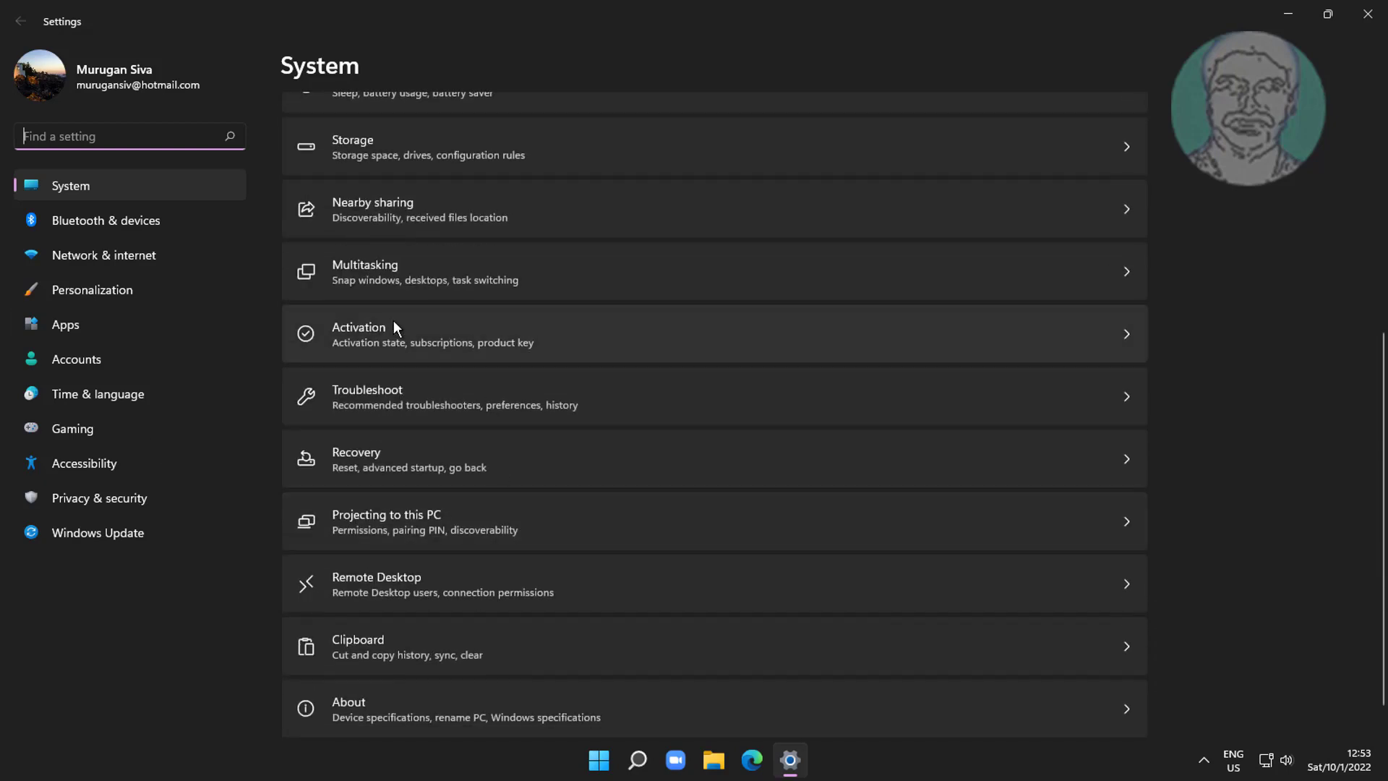
click(405, 407)
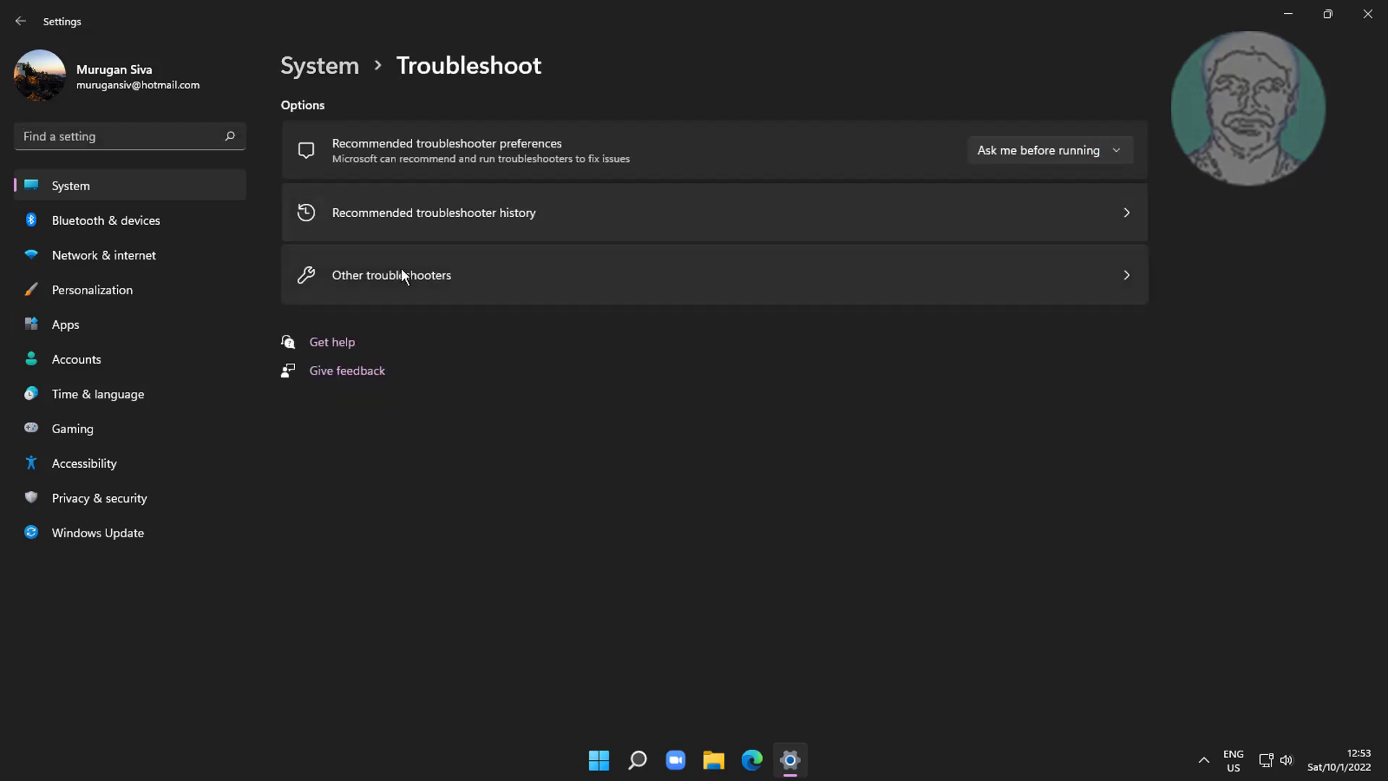
click(438, 280)
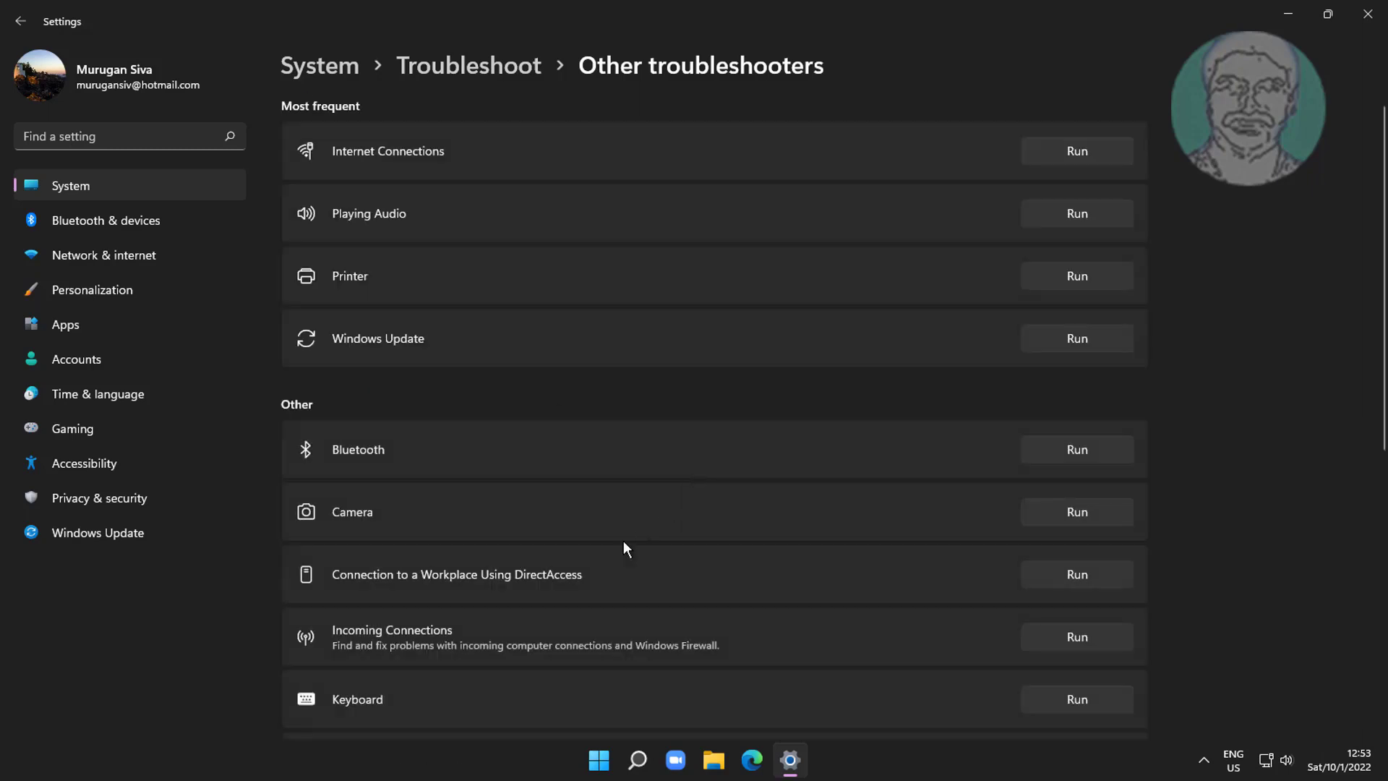
scroll(612, 547, down, 2)
scroll(612, 547, down, 1)
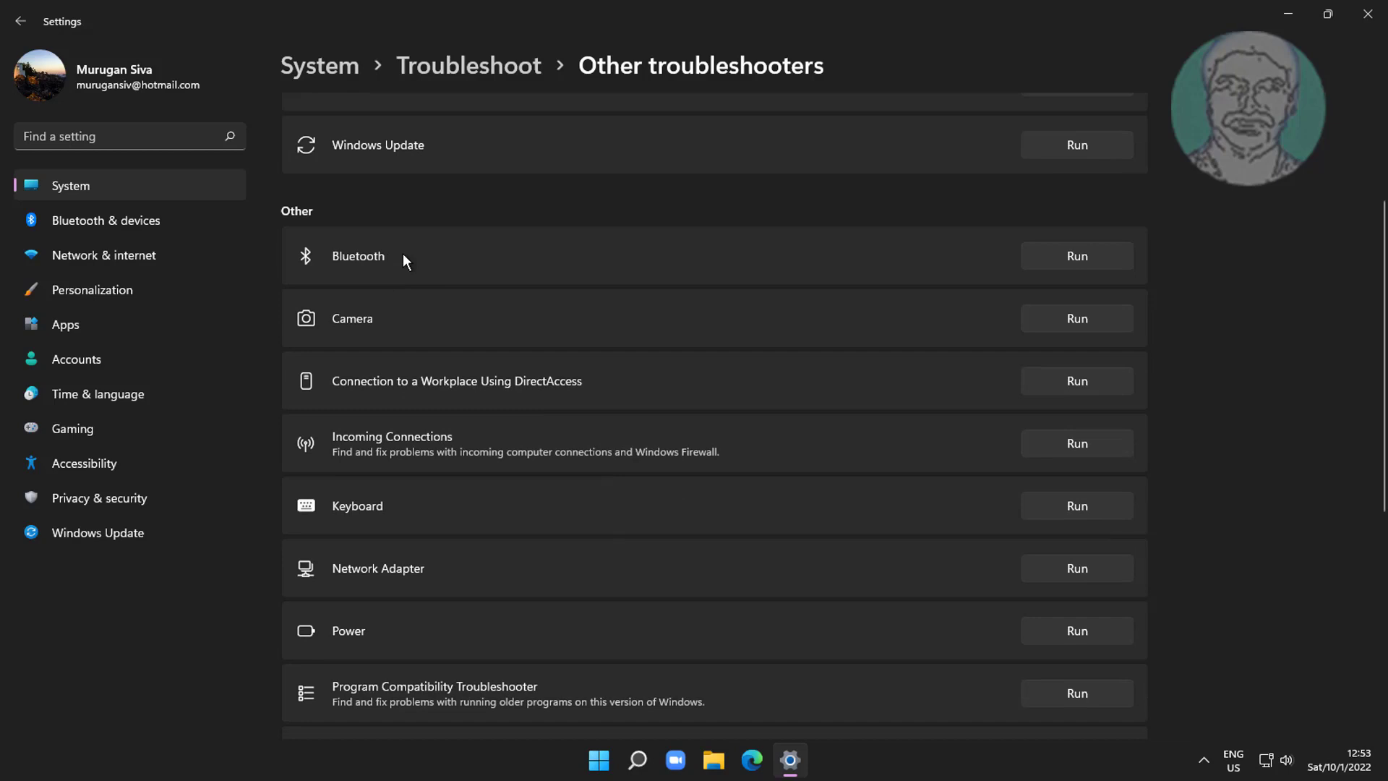
Run the Bluetooth troubleshooter, let it fix the radio status, and close its report.
click(1069, 258)
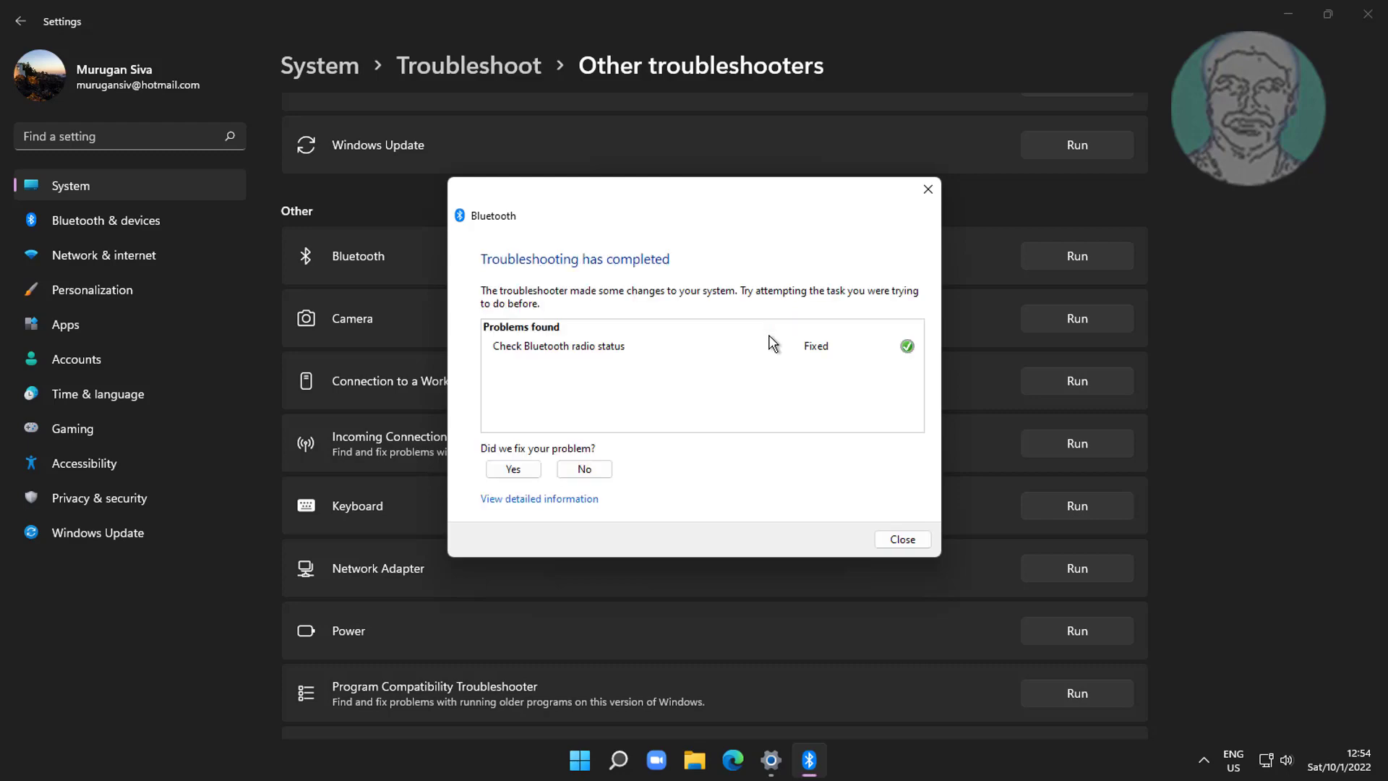
click(901, 540)
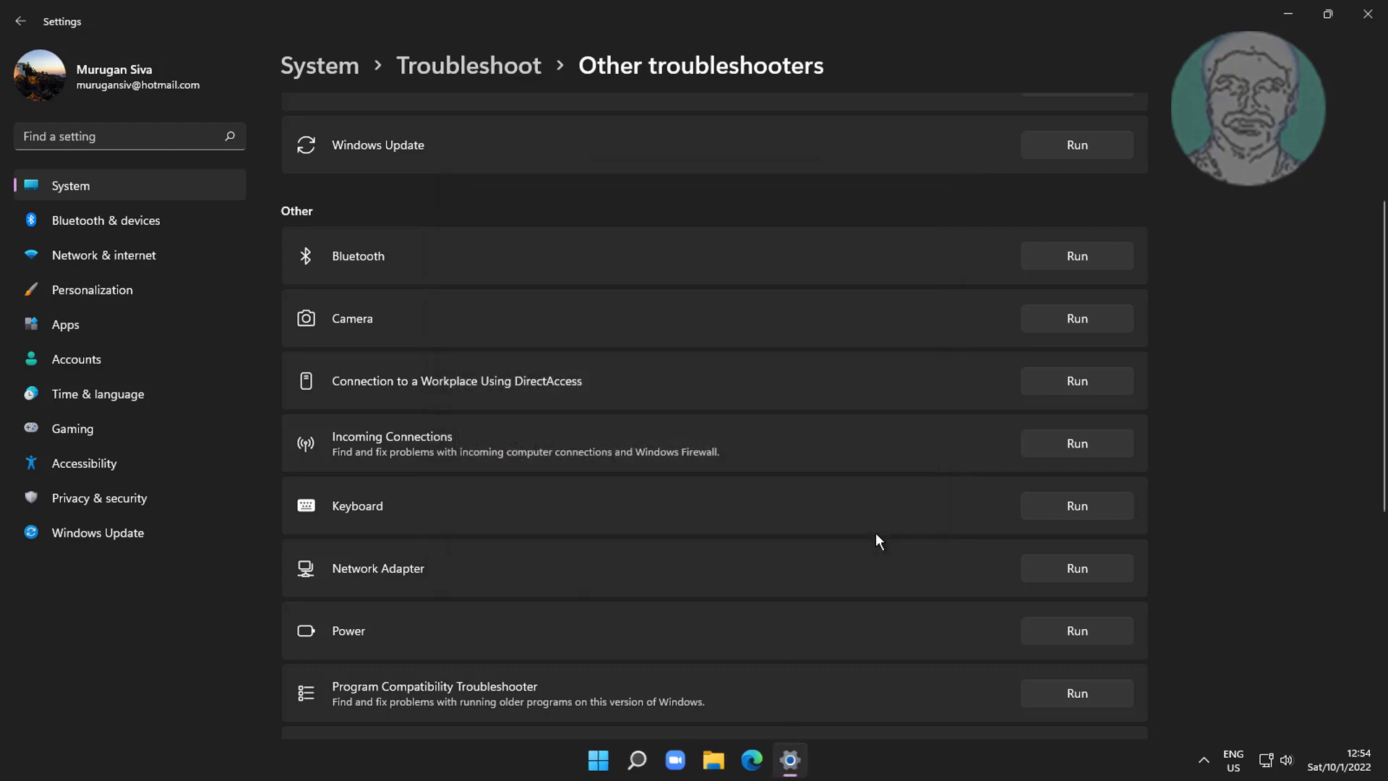
Relaunch Settings, go to Bluetooth & devices, and choose Add device.
click(1368, 14)
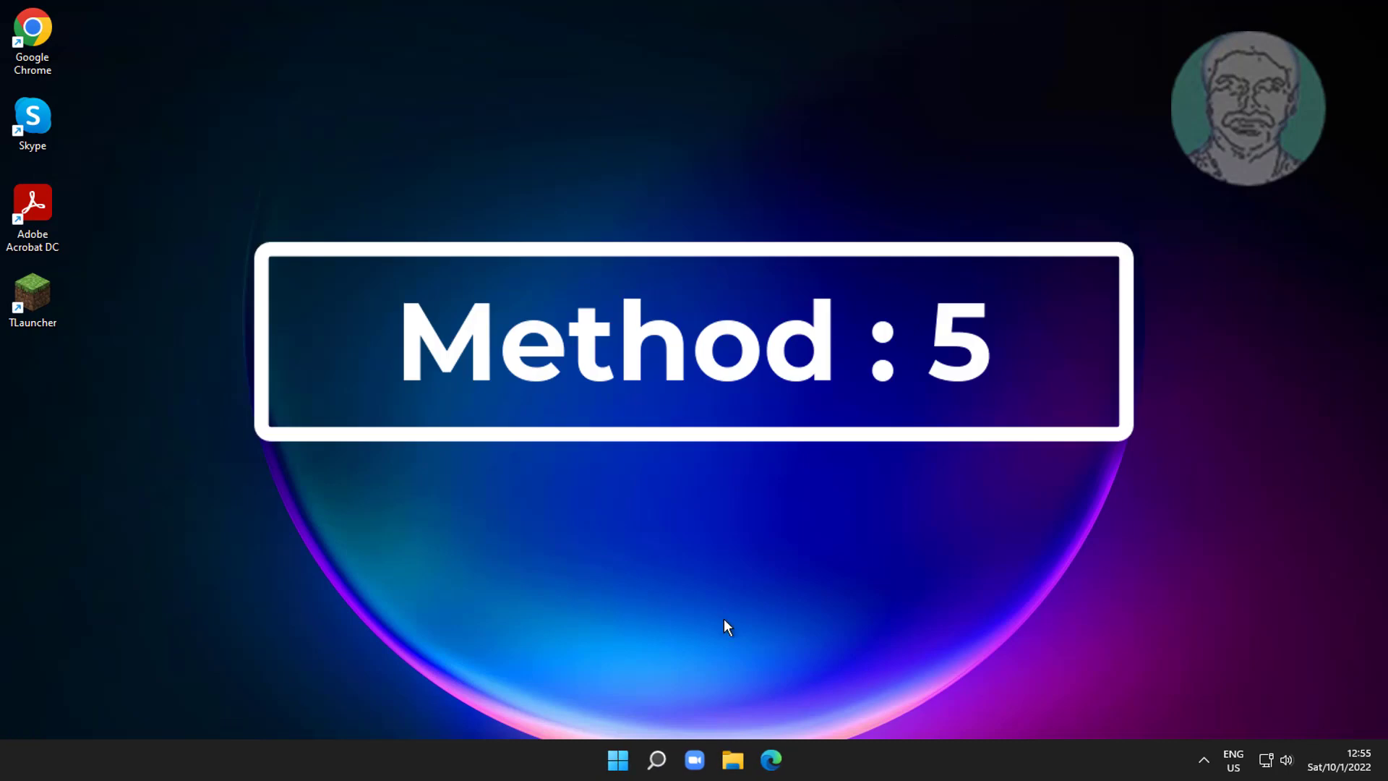
click(620, 761)
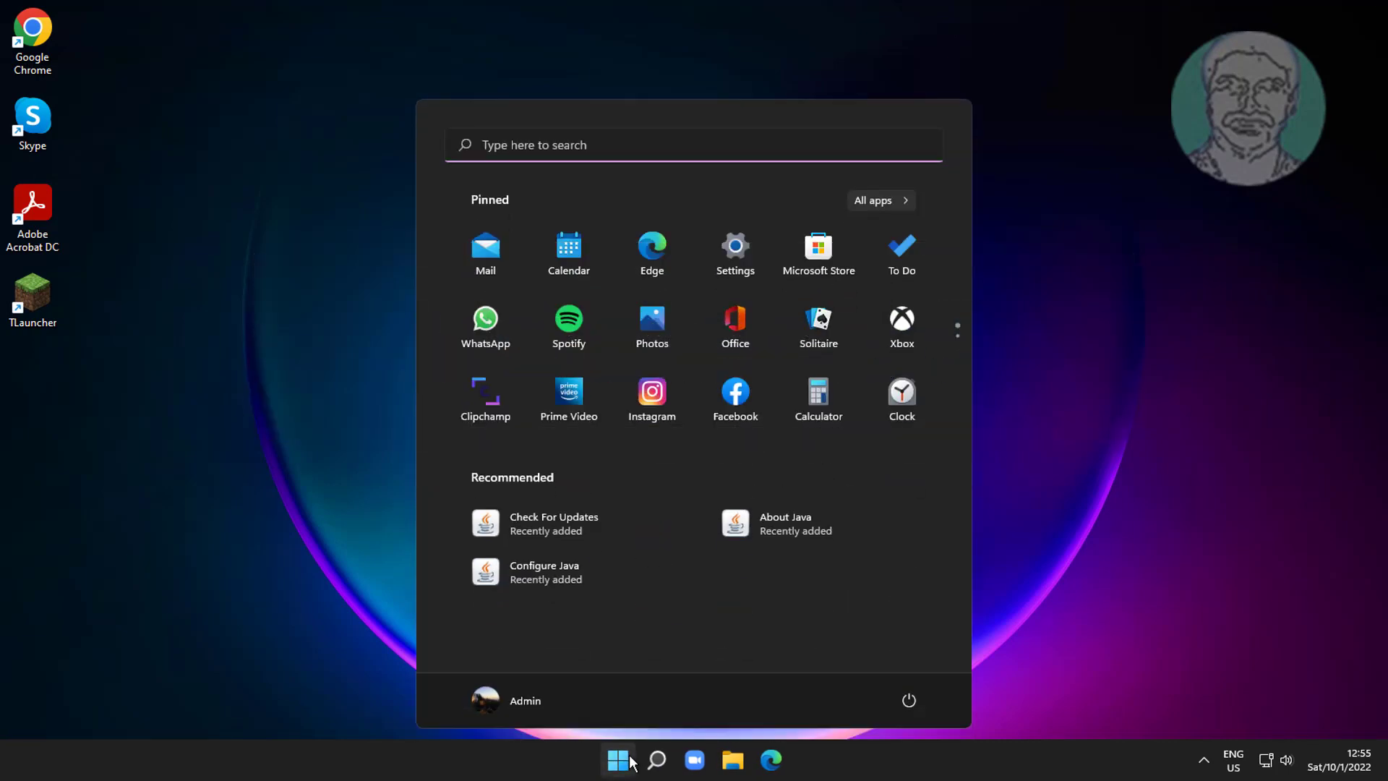
click(735, 253)
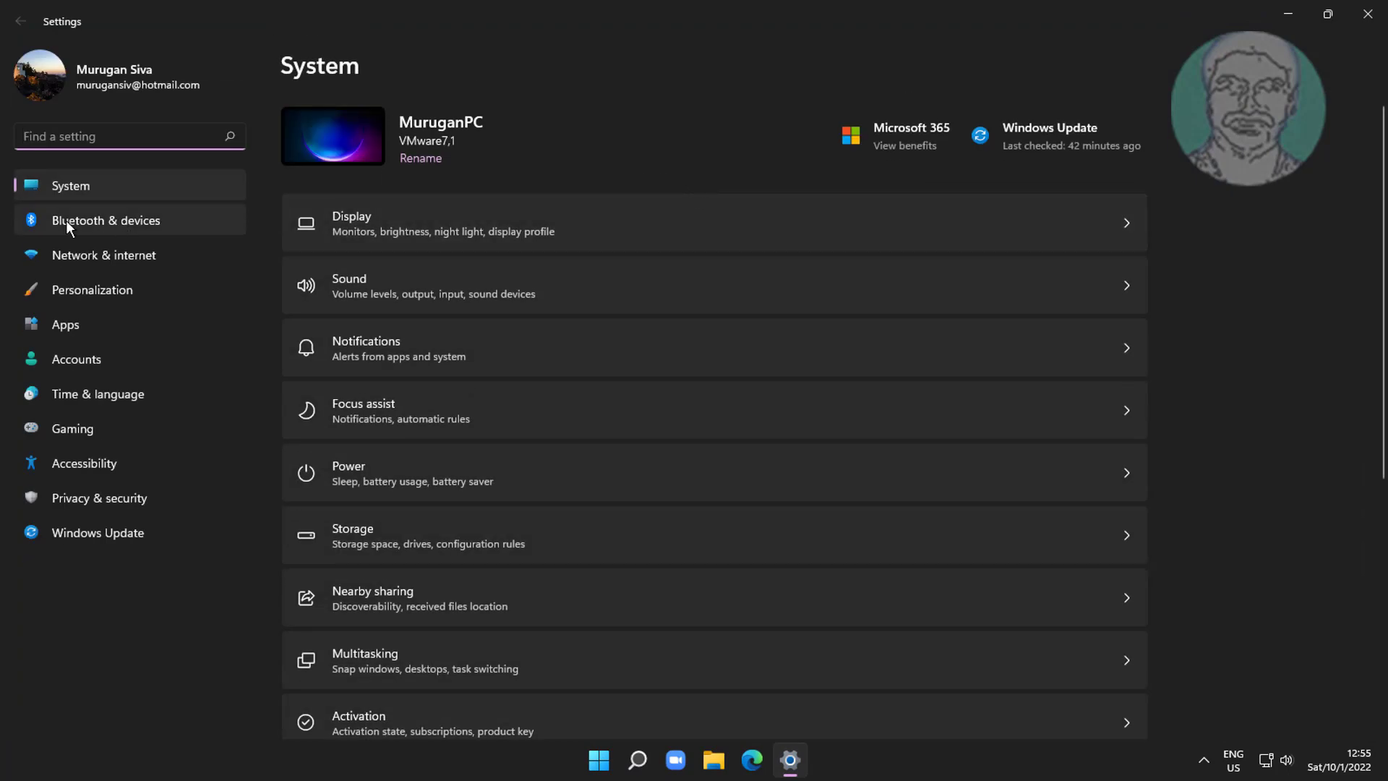
click(108, 220)
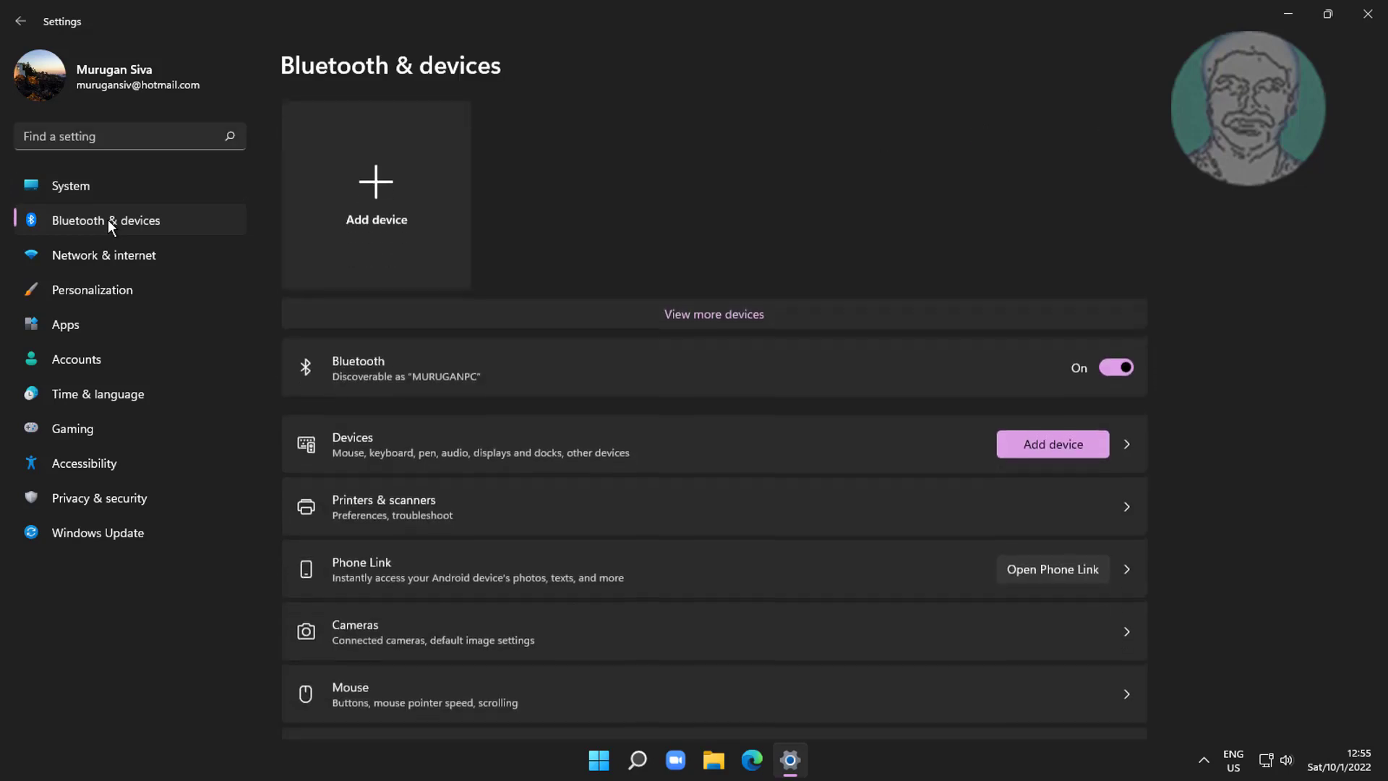
click(373, 201)
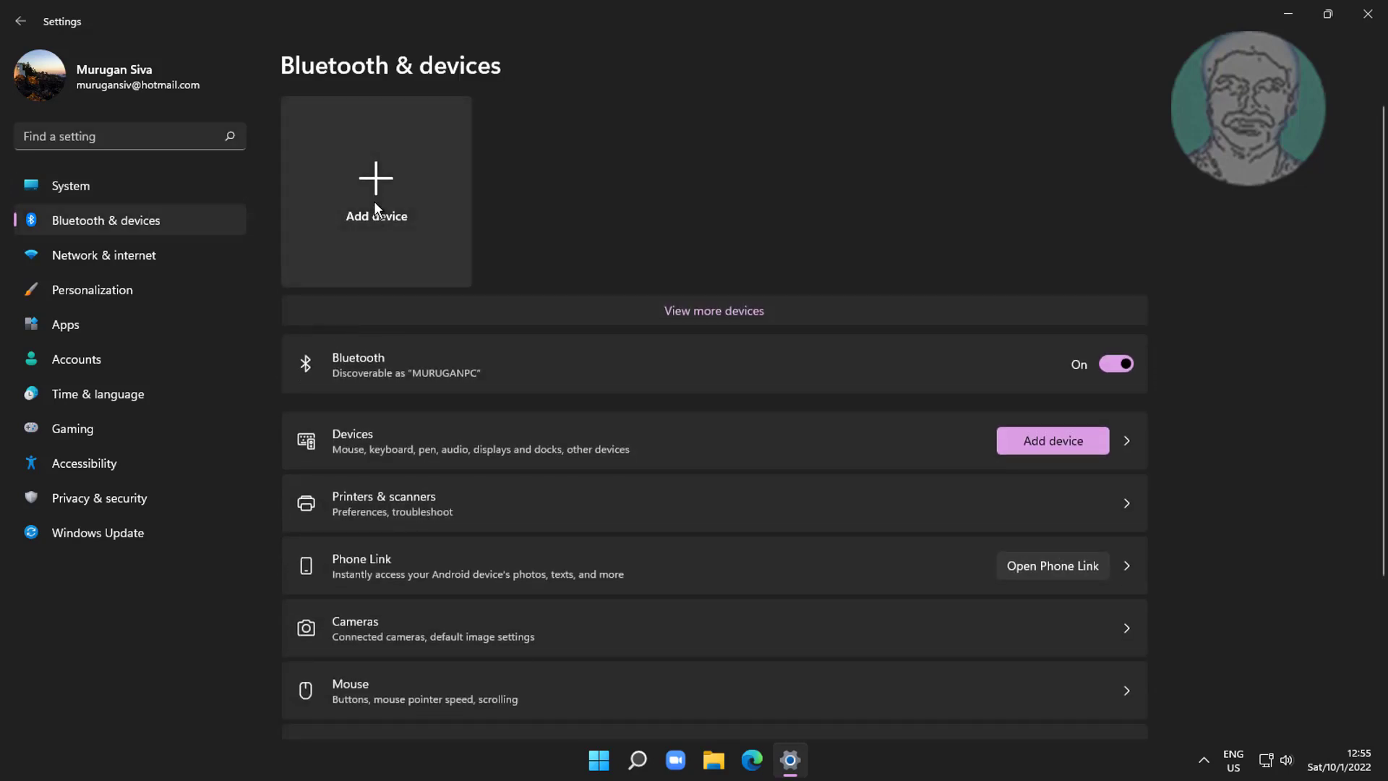
Scan for Bluetooth devices, pair MiSuperBassWirelessHeadphones, and close the pairing window once connected.
click(520, 226)
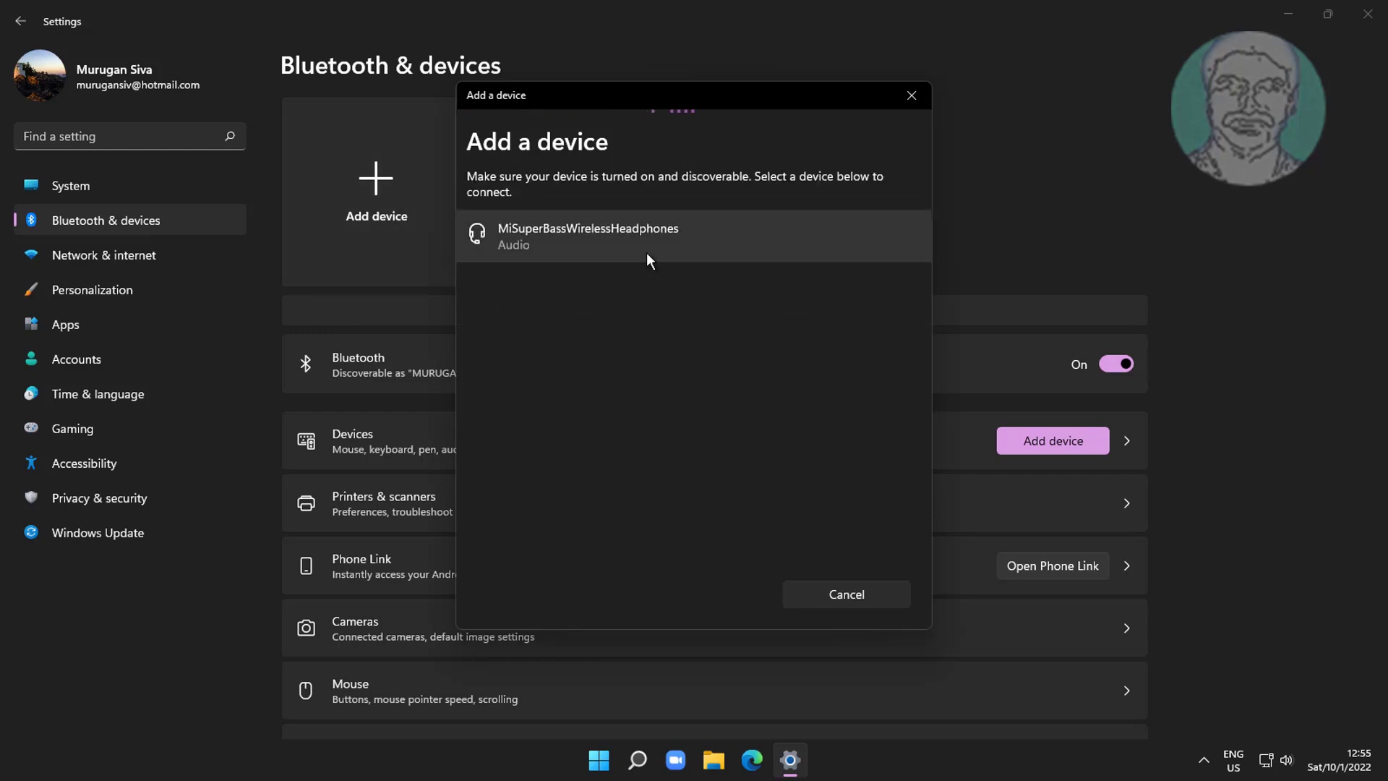
click(646, 250)
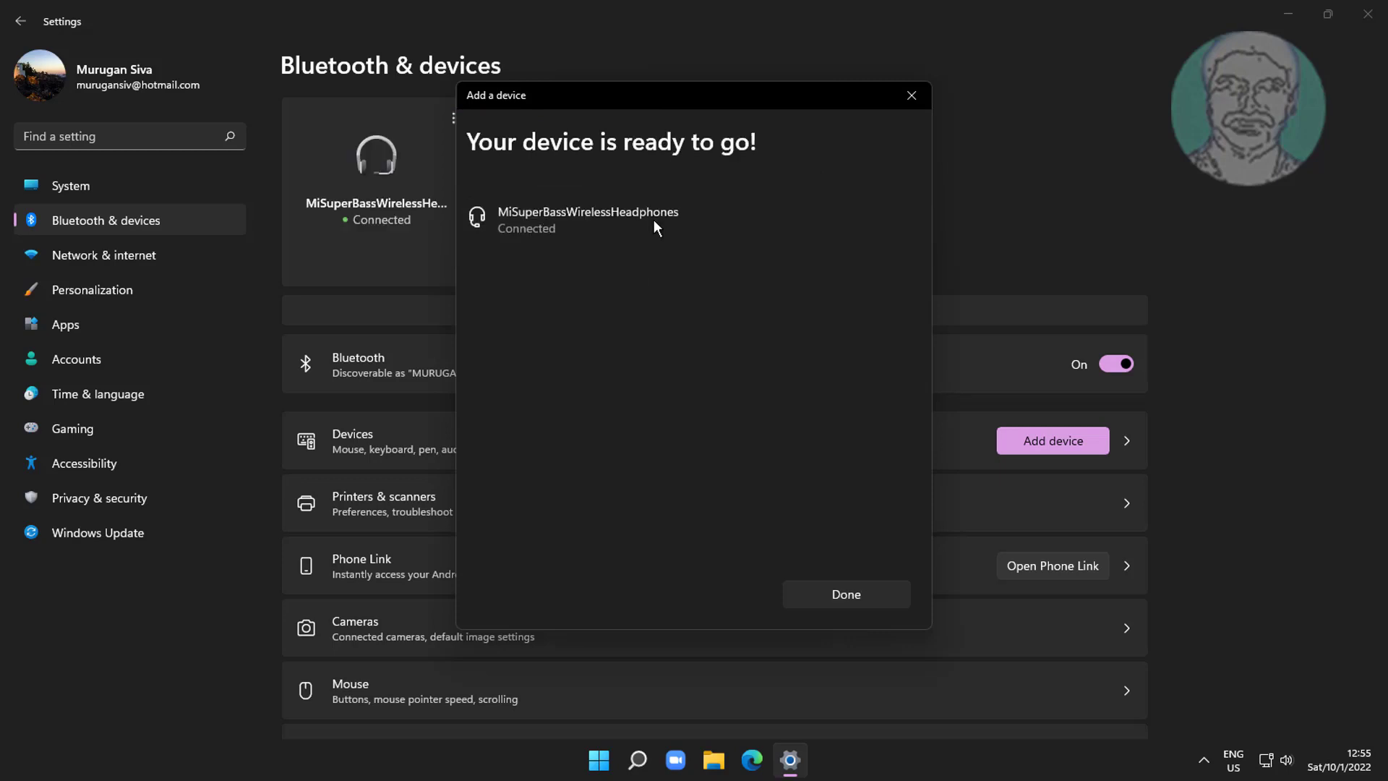
click(908, 599)
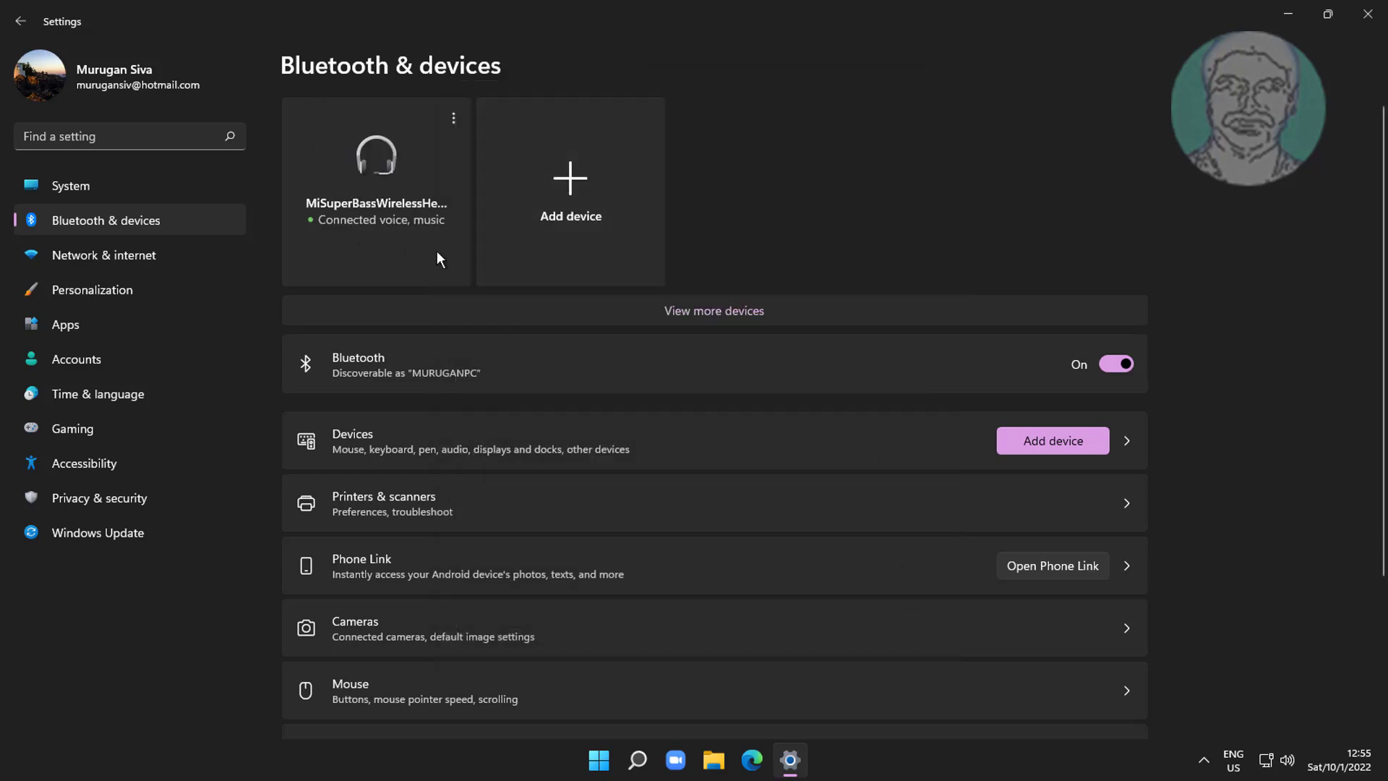